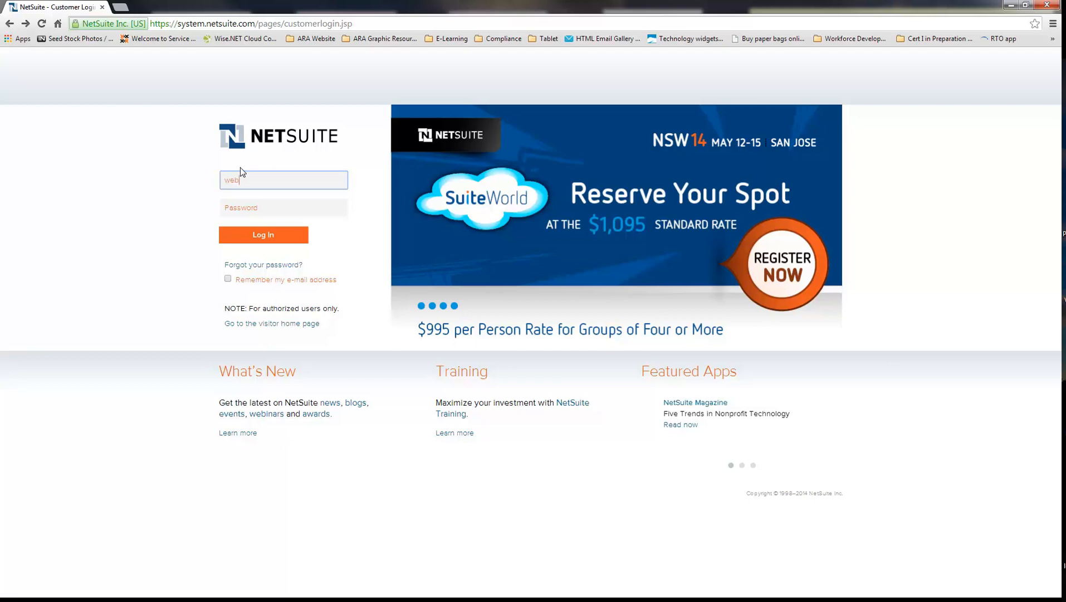
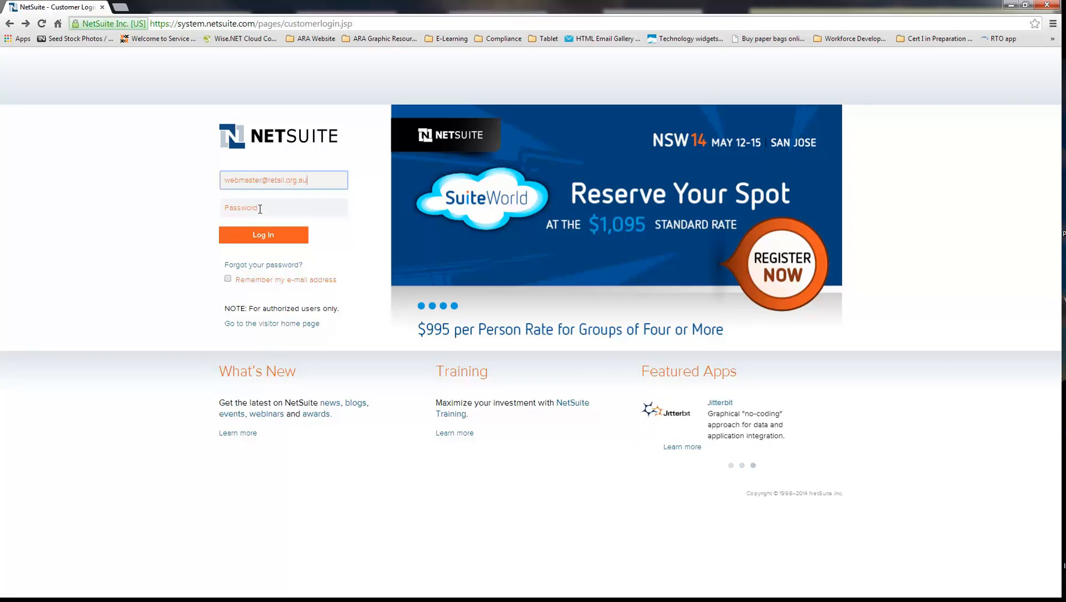
Log in with the account e-mail and password, and postpone setting up the security questions
{"action": "left_click", "coordinate": [259, 208]}
{"action": "type", "text": "*********"}
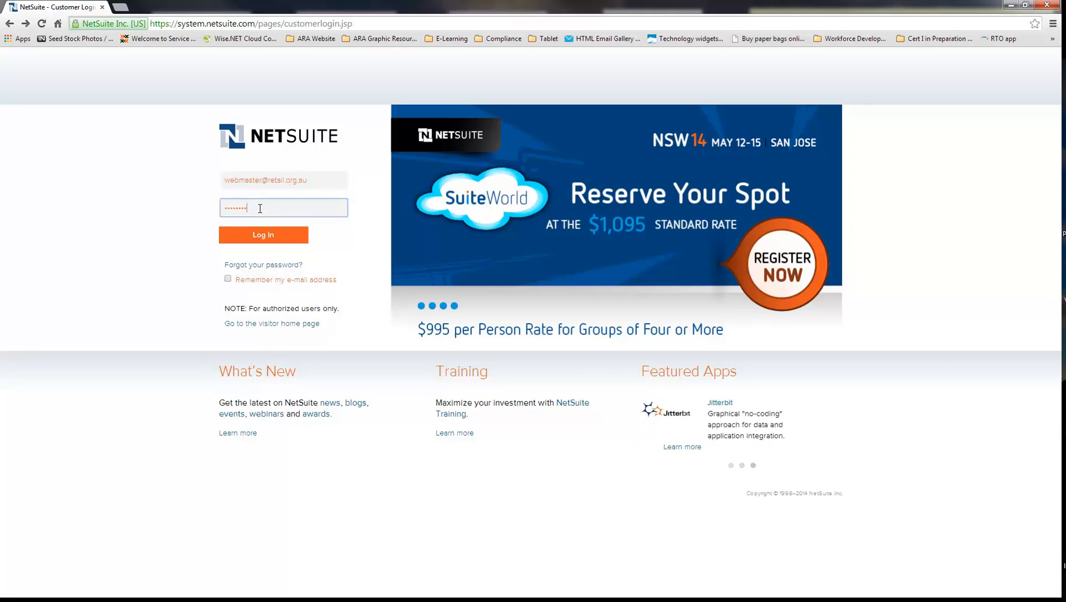
{"action": "left_click", "coordinate": [263, 236]}
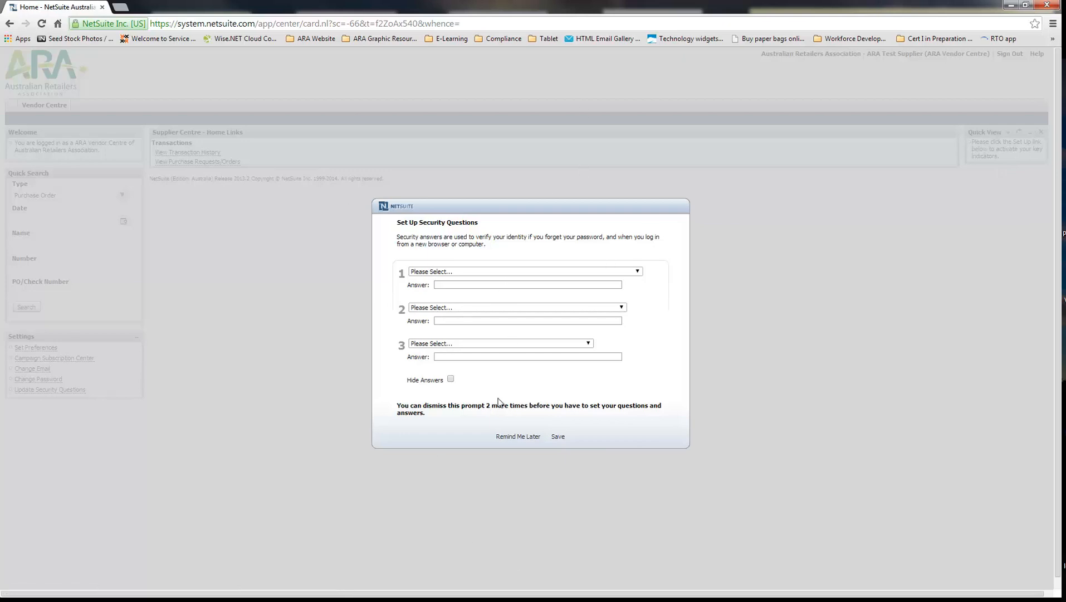
{"action": "left_click", "coordinate": [523, 439]}
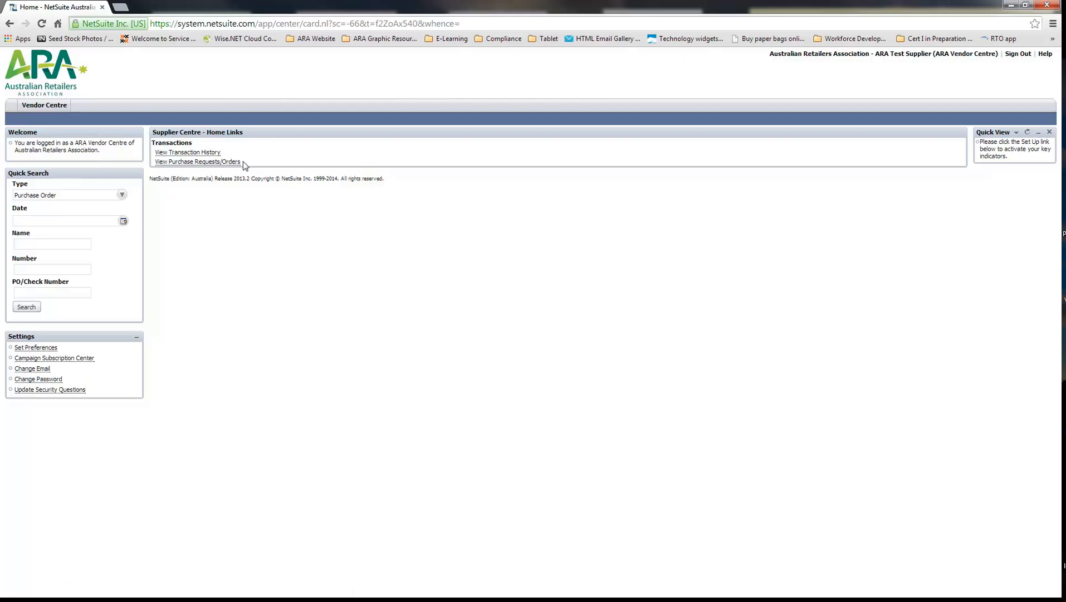
Start a new purchase request from the purchase requests/orders list and set its reference number to 7120
{"action": "left_click", "coordinate": [190, 163]}
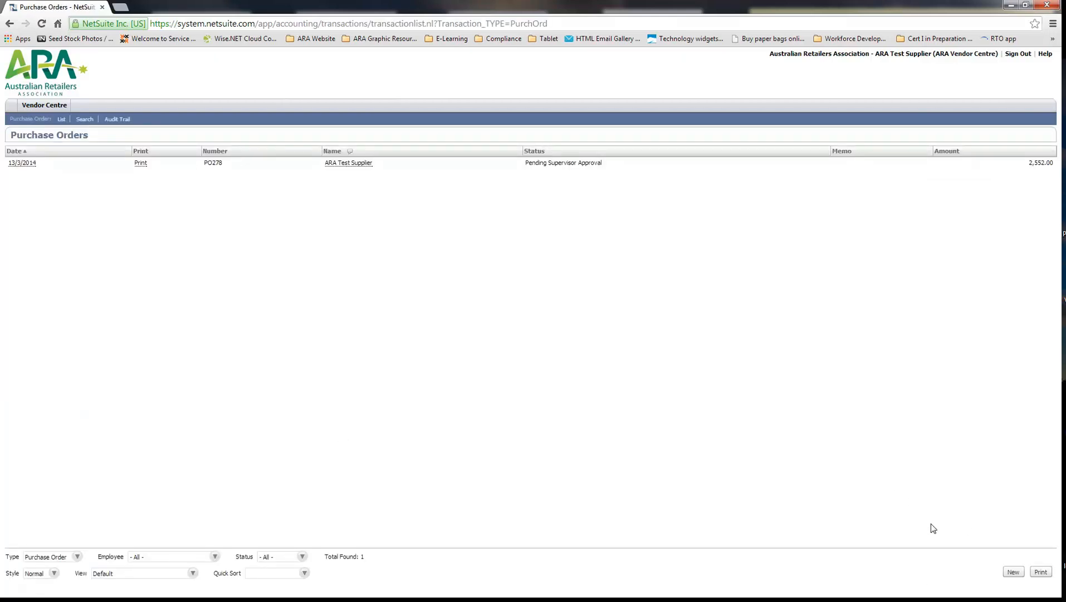
{"action": "left_click", "coordinate": [1013, 573]}
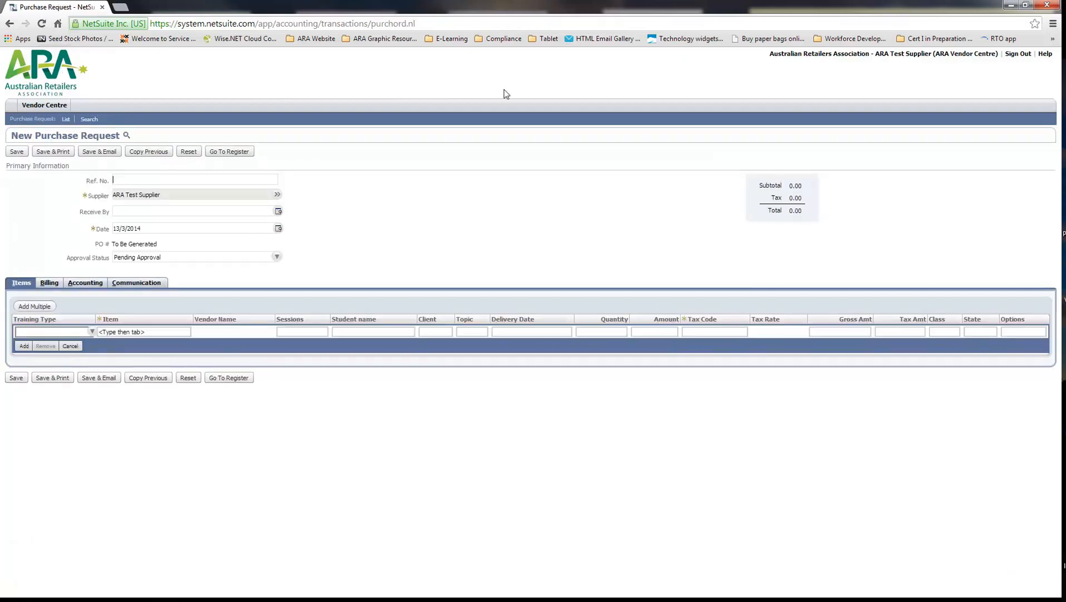
{"action": "left_click", "coordinate": [137, 180]}
{"action": "type", "text": "7120"}
Set the first line's training type to Accredited and its item to Cert II – Group based (jobseeker)
{"action": "left_click", "coordinate": [91, 332]}
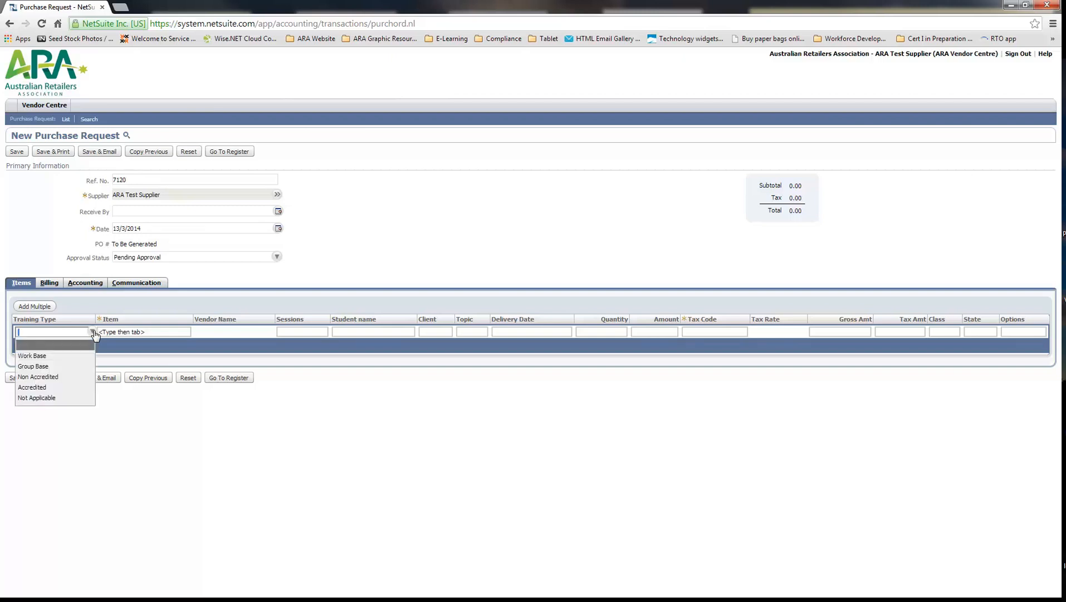
{"action": "left_click", "coordinate": [70, 385]}
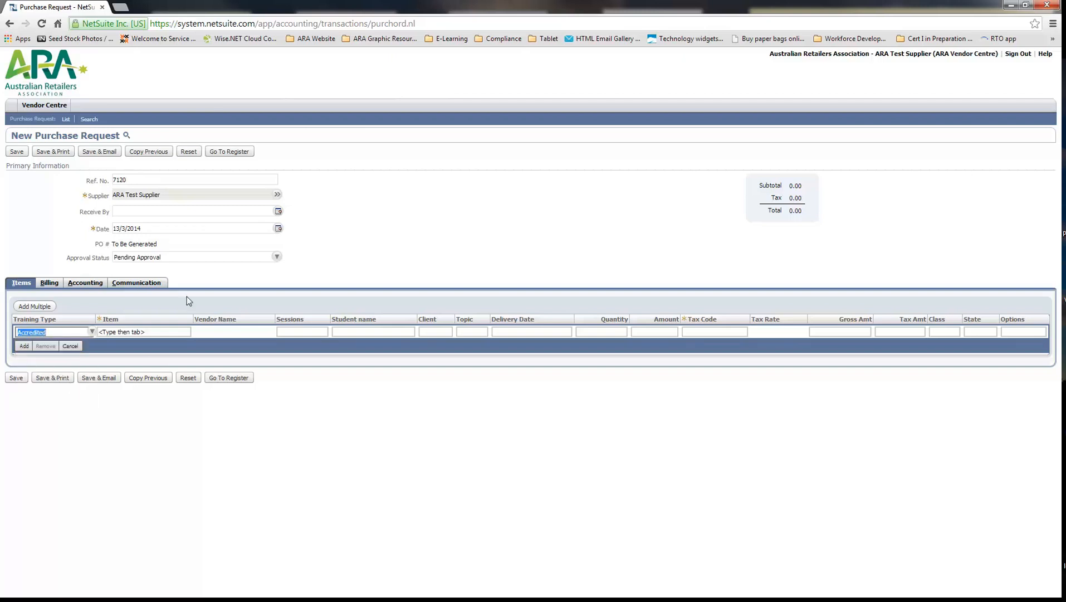
{"action": "left_click", "coordinate": [146, 331]}
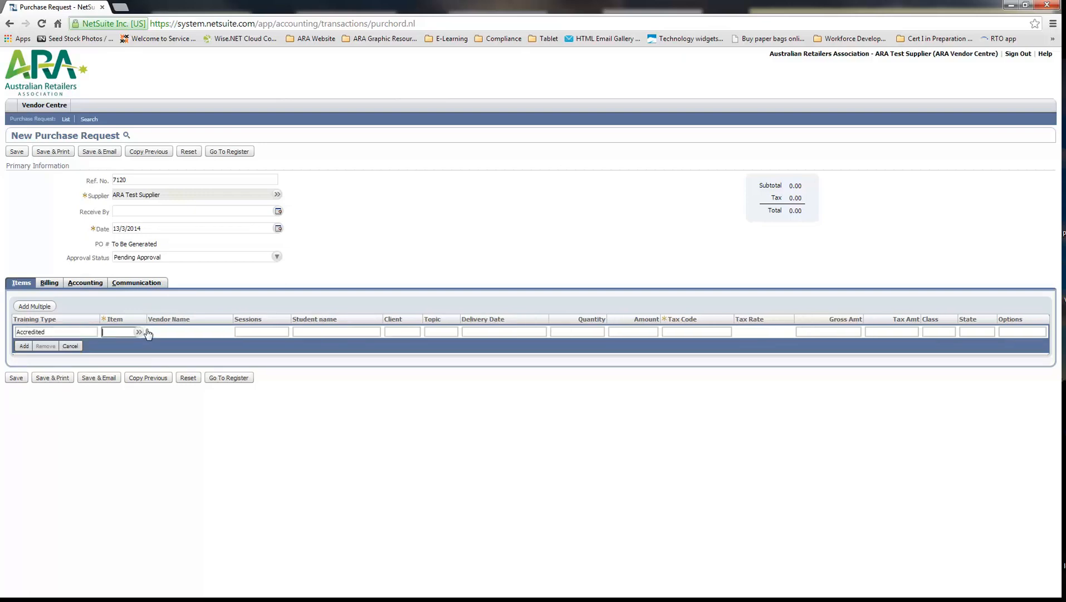
{"action": "type", "text": "cert ii"}
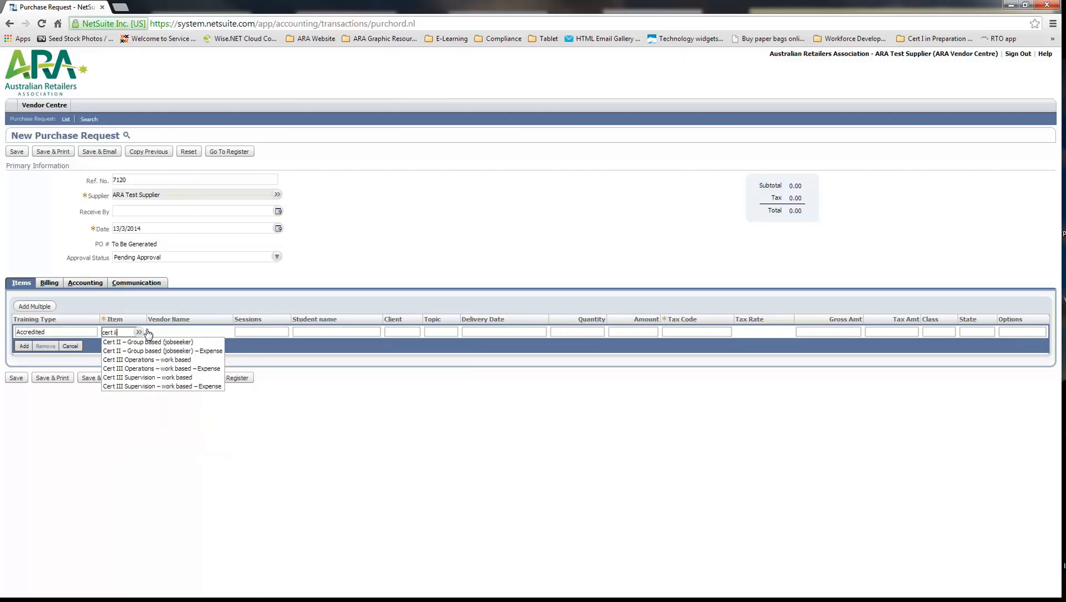
{"action": "left_click", "coordinate": [178, 343]}
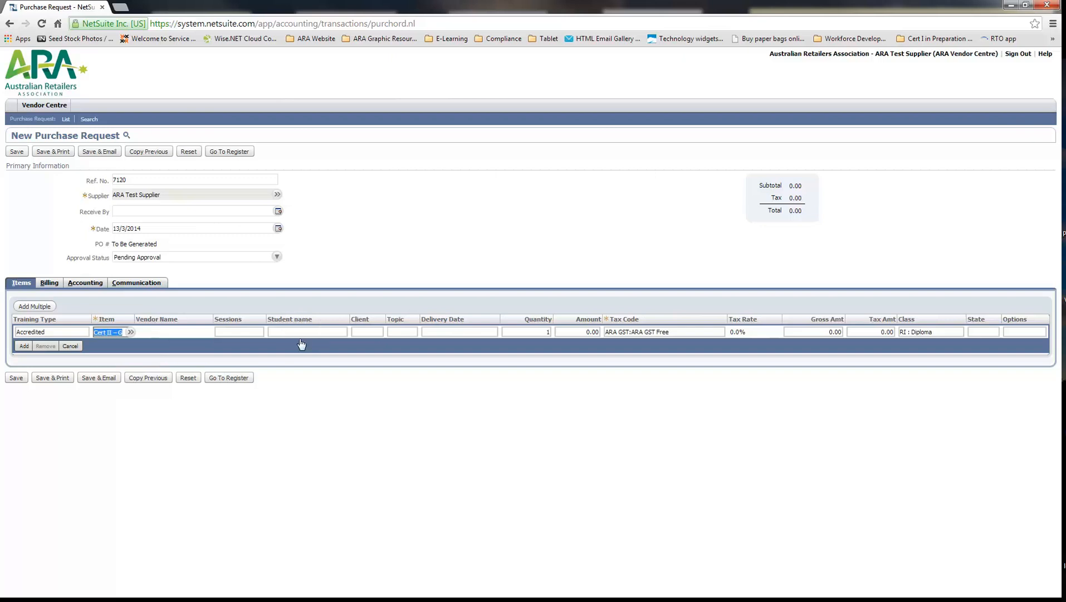
Enter Shellhabour as the client of the first item line
{"action": "left_click", "coordinate": [364, 332]}
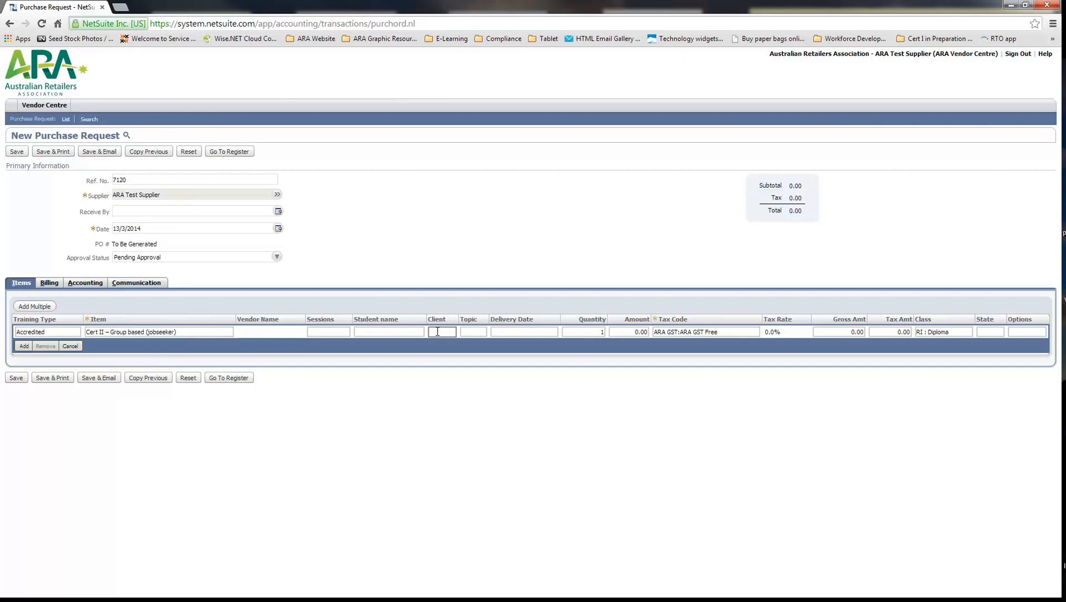
{"action": "type", "text": "Shellhab"}
{"action": "type", "text": "ou"}
{"action": "type", "text": "r"}
Enter "Plan a career in the reatil industry" as the topic of the first item line
{"action": "left_click", "coordinate": [474, 333]}
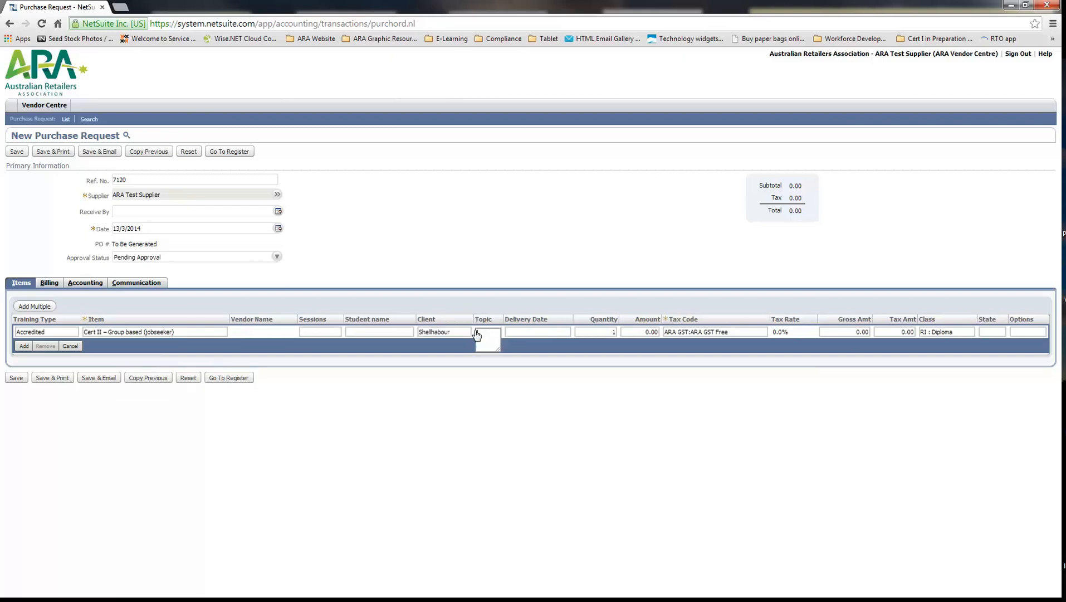
{"action": "type", "text": "Man"}
{"action": "type", "text": " a are"}
{"action": "type", "text": "er in"}
{"action": "type", "text": " the reatil in"}
{"action": "type", "text": "dustry"}
Set the first line's delivery date to 4/3/2014 and its amount to 400
{"action": "left_click", "coordinate": [557, 331]}
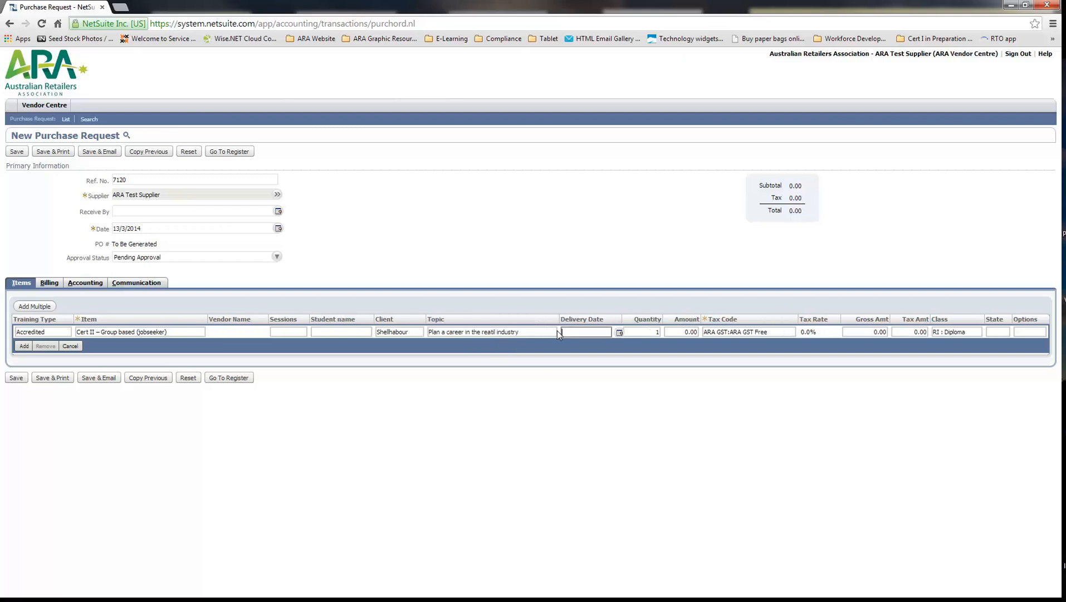
{"action": "left_click", "coordinate": [619, 332]}
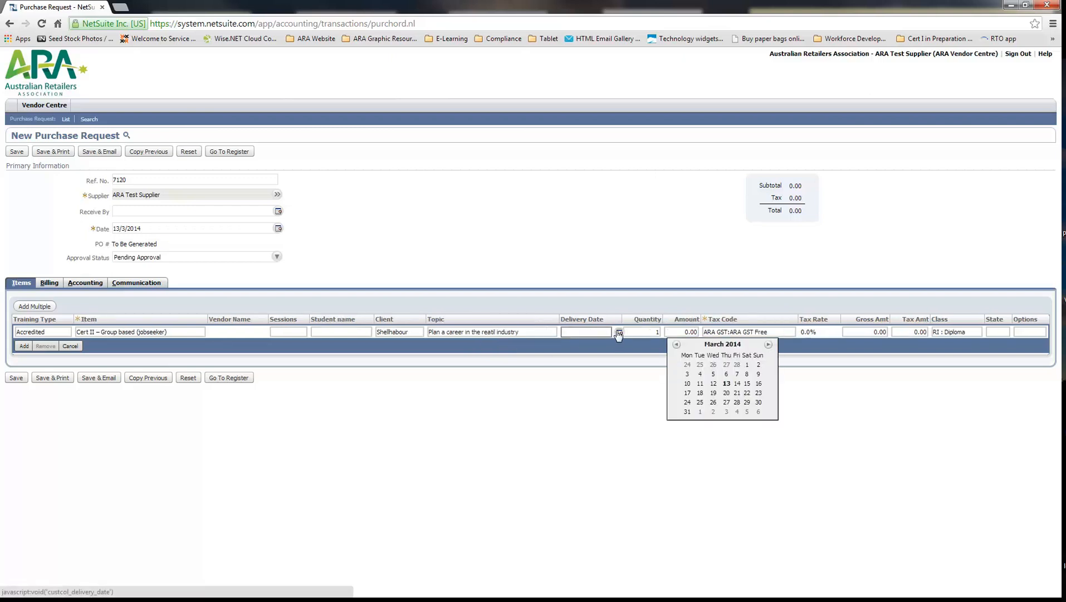
{"action": "left_click", "coordinate": [701, 374]}
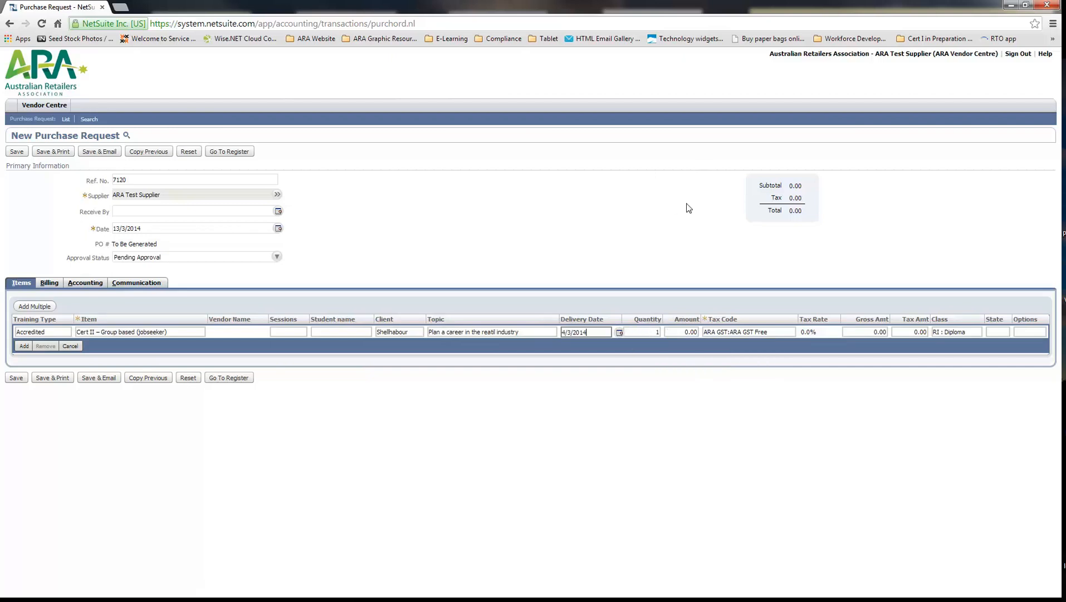
{"action": "left_click", "coordinate": [685, 331]}
{"action": "type", "text": "40"}
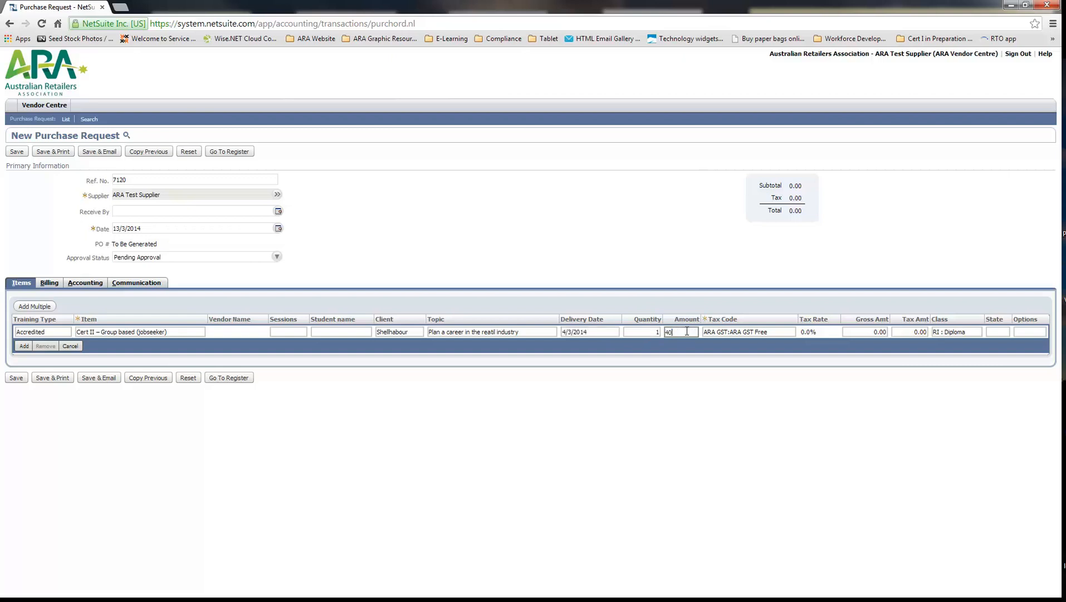
Set the first line's tax code to ARA GST:ARA GST and its class to Cert II - Jobseeker
{"action": "left_click", "coordinate": [766, 332]}
{"action": "left_click", "coordinate": [786, 332]}
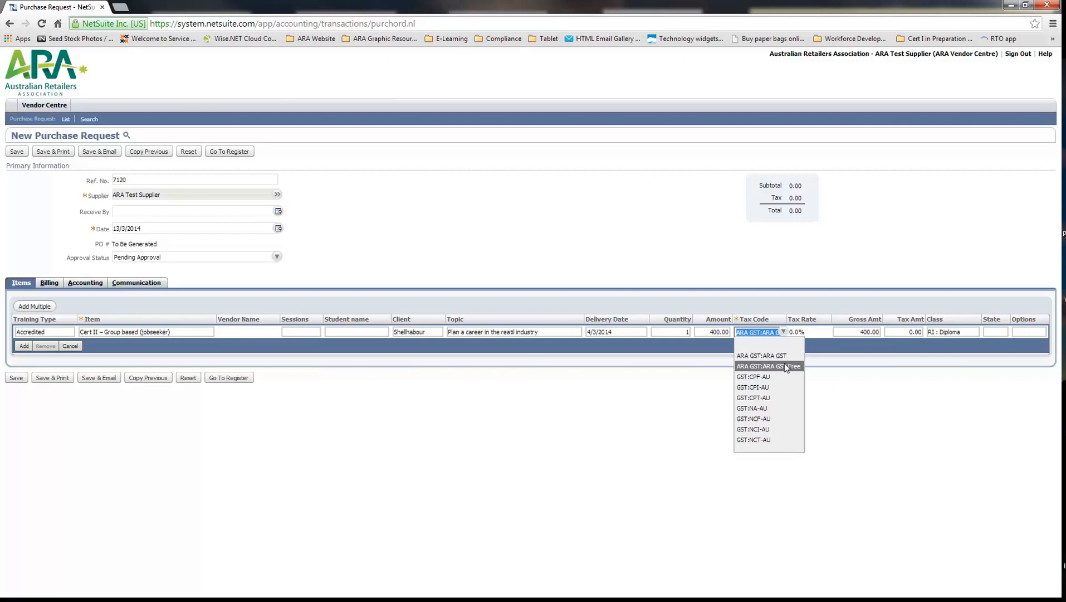
{"action": "left_click", "coordinate": [743, 357]}
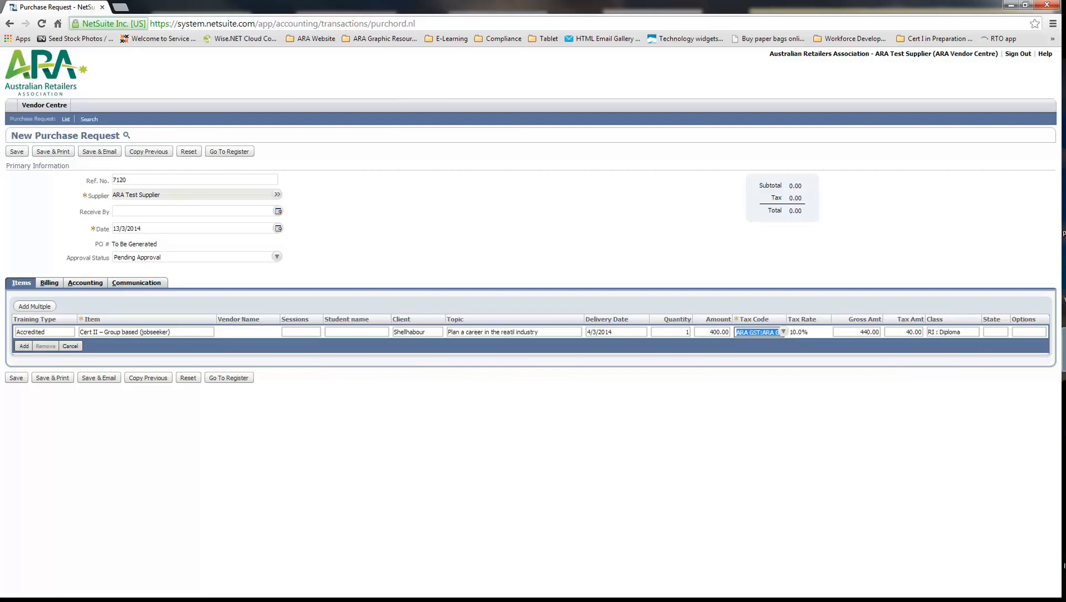
{"action": "left_click", "coordinate": [942, 333]}
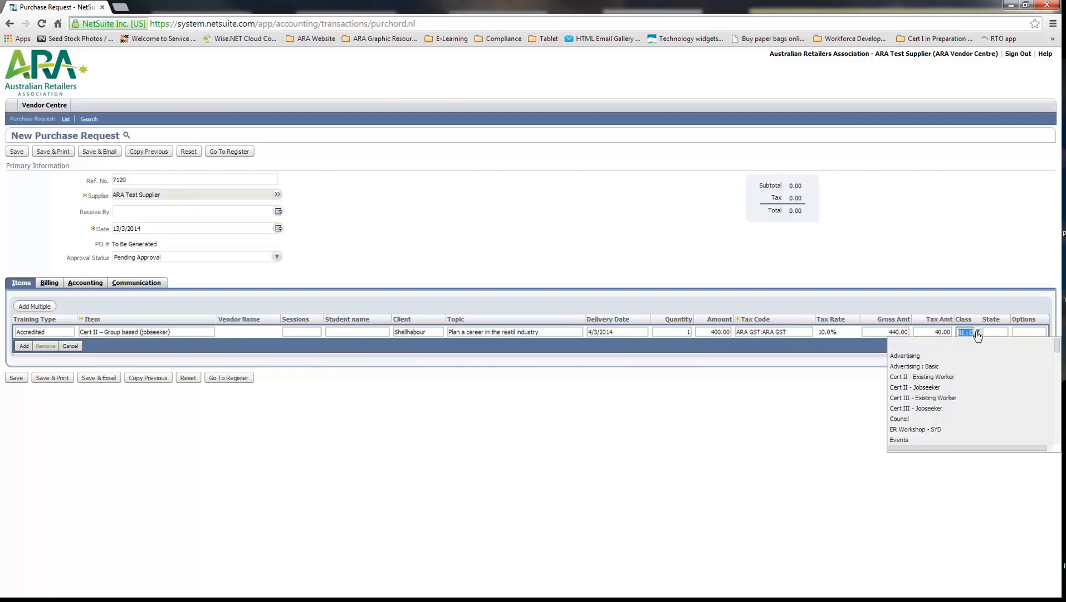
{"action": "left_click", "coordinate": [931, 387]}
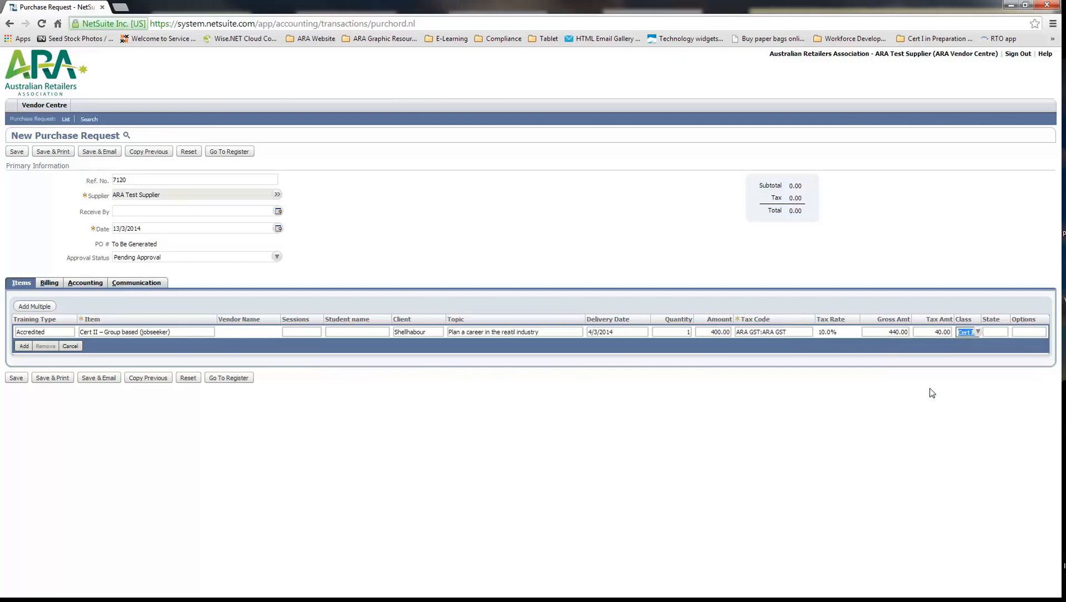
Set the state to NSW and add the completed line to the purchase request, accepting the line total
{"action": "left_click", "coordinate": [997, 333]}
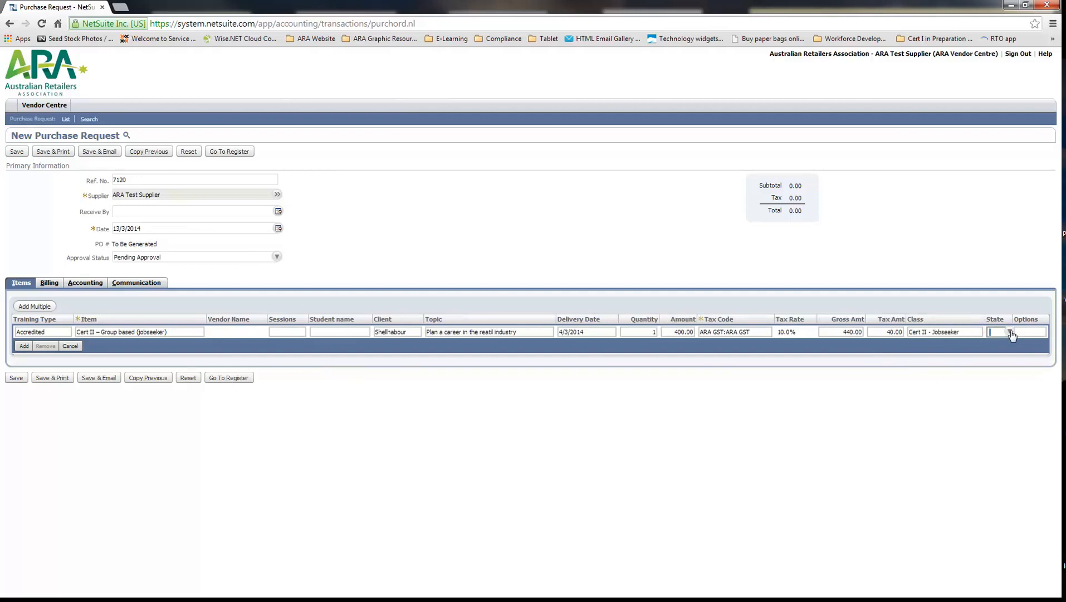
{"action": "left_click", "coordinate": [1011, 332]}
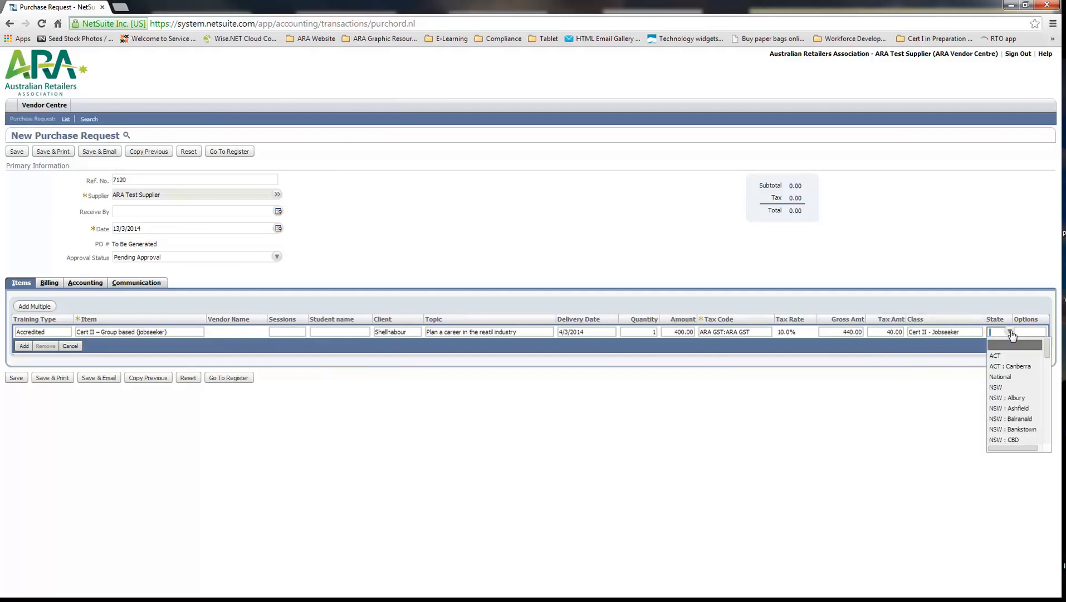
{"action": "left_click", "coordinate": [1012, 387]}
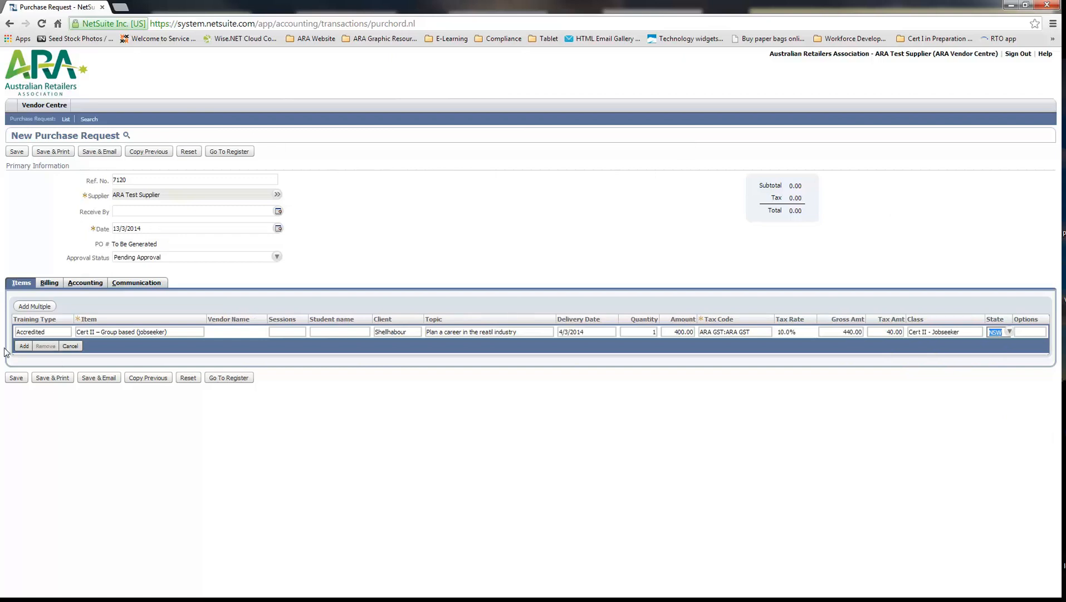
{"action": "left_click", "coordinate": [22, 346]}
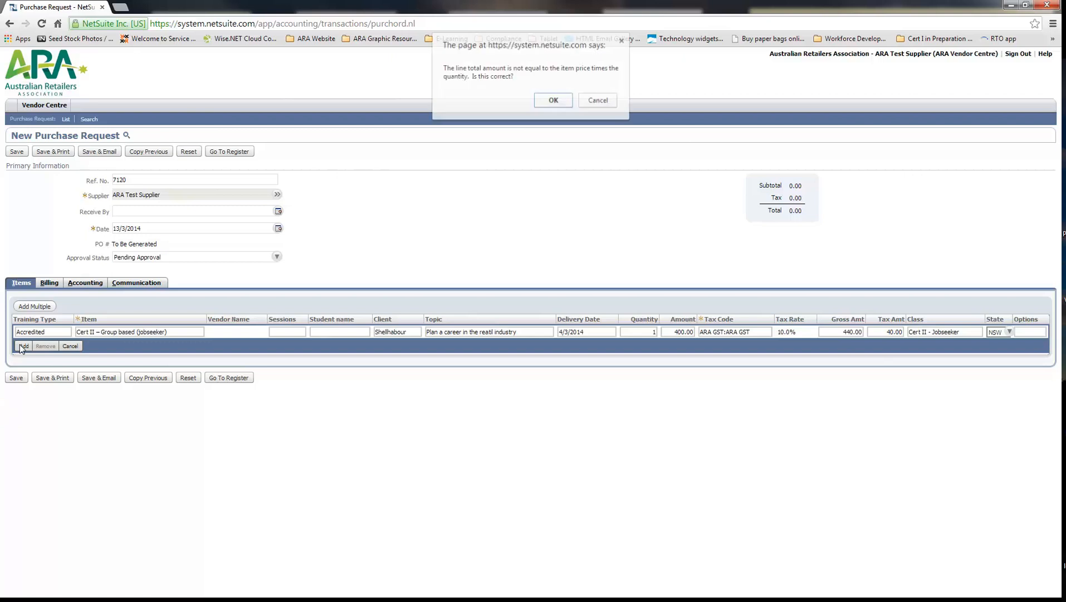
{"action": "left_click", "coordinate": [561, 102]}
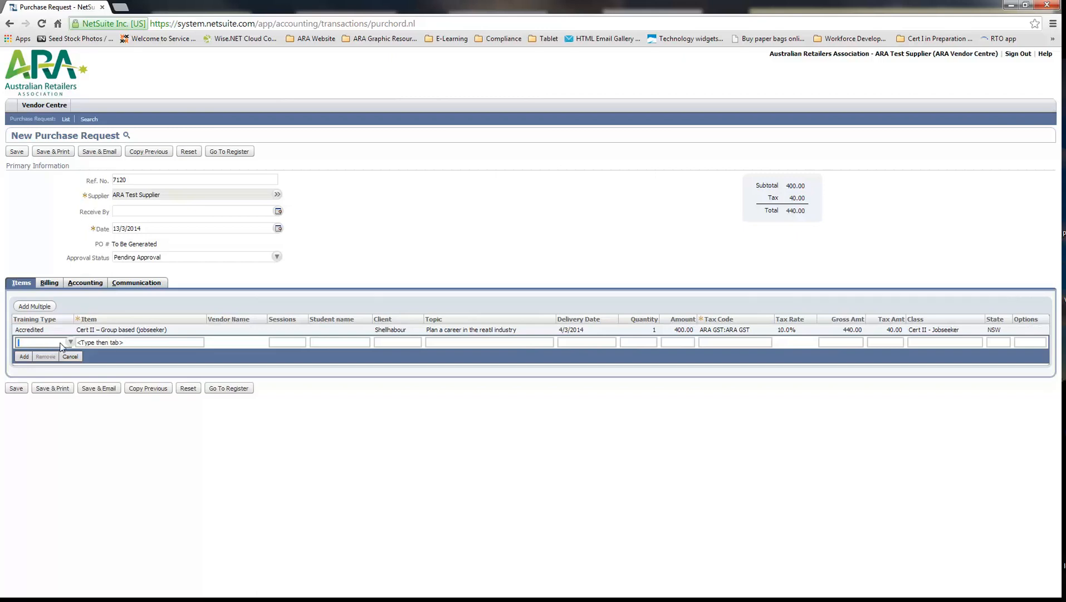
Set the second line's training type to Accredited and its item to Cert II – Group based (jobseeker) – Expense
{"action": "left_click", "coordinate": [70, 342]}
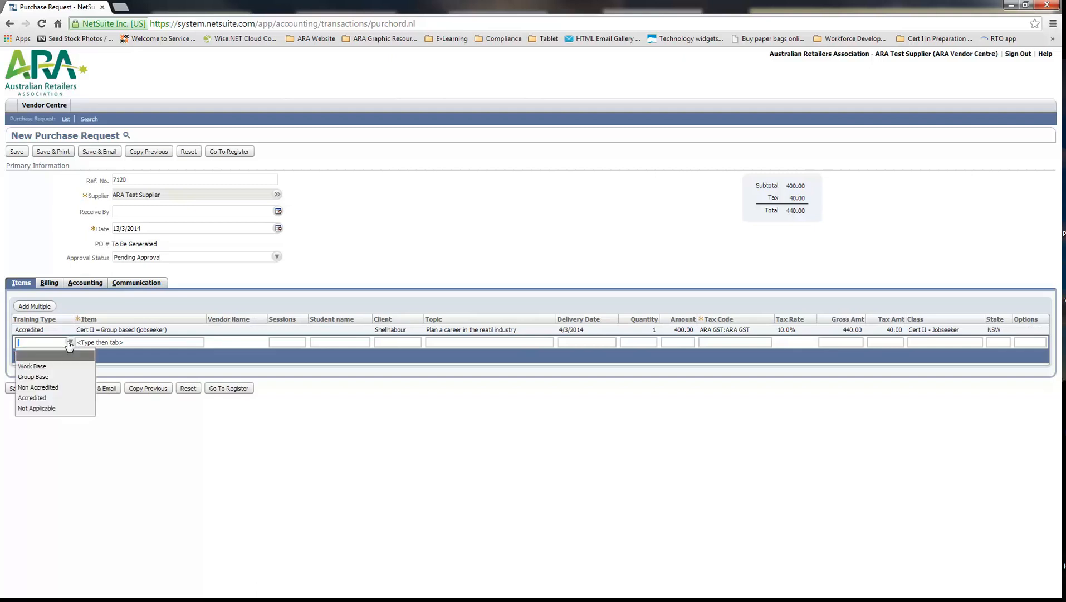
{"action": "left_click", "coordinate": [66, 403]}
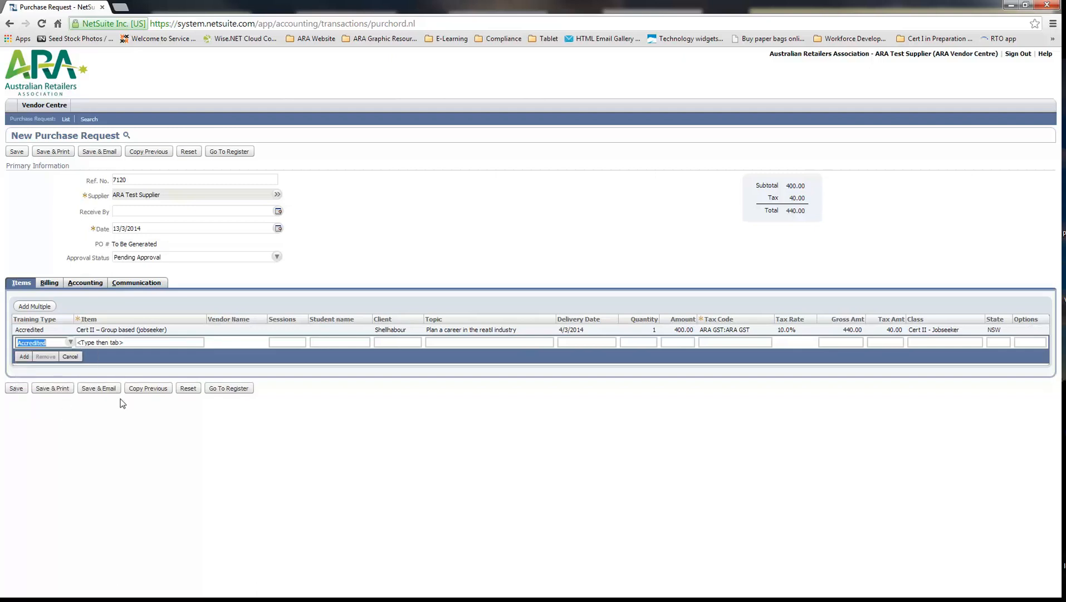
{"action": "left_click", "coordinate": [142, 342]}
{"action": "type", "text": "cert i"}
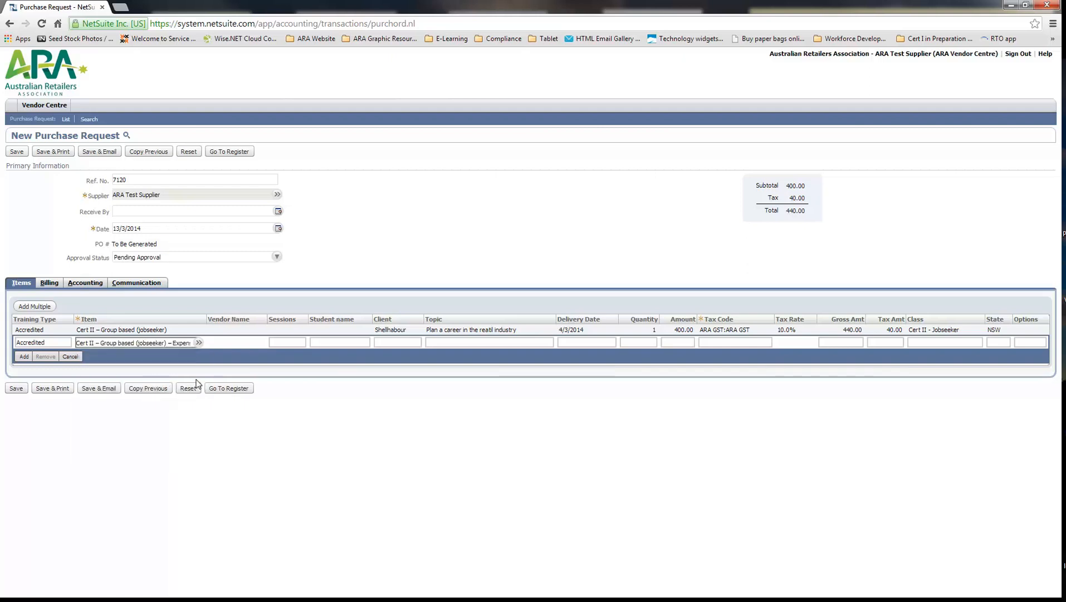
{"action": "left_click", "coordinate": [198, 382]}
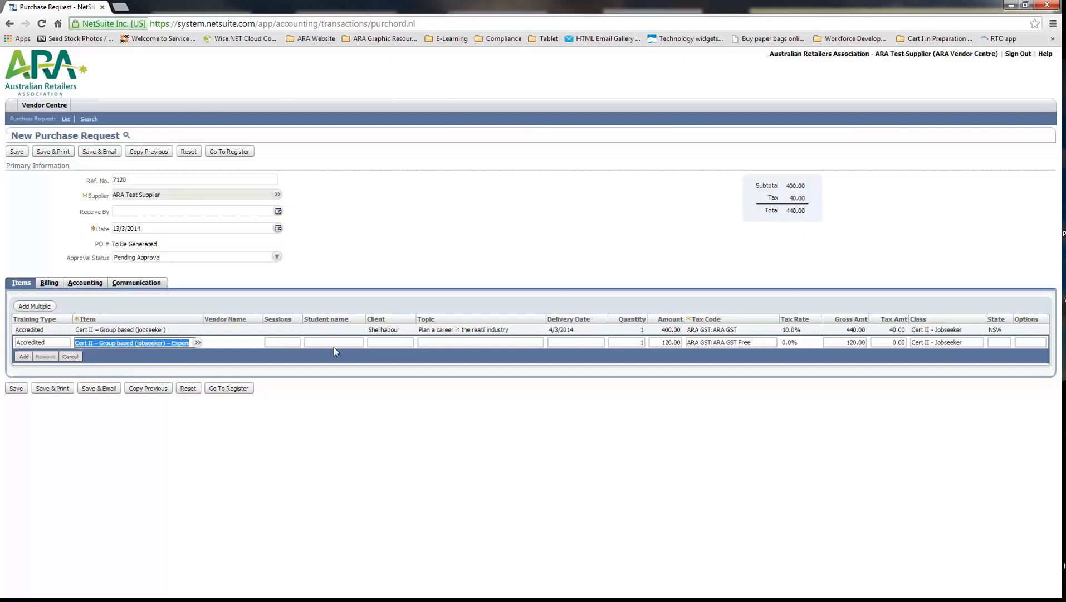
Enter shellhabour as the client and "Travel expenses" as the topic of the expense line
{"action": "left_click", "coordinate": [404, 344]}
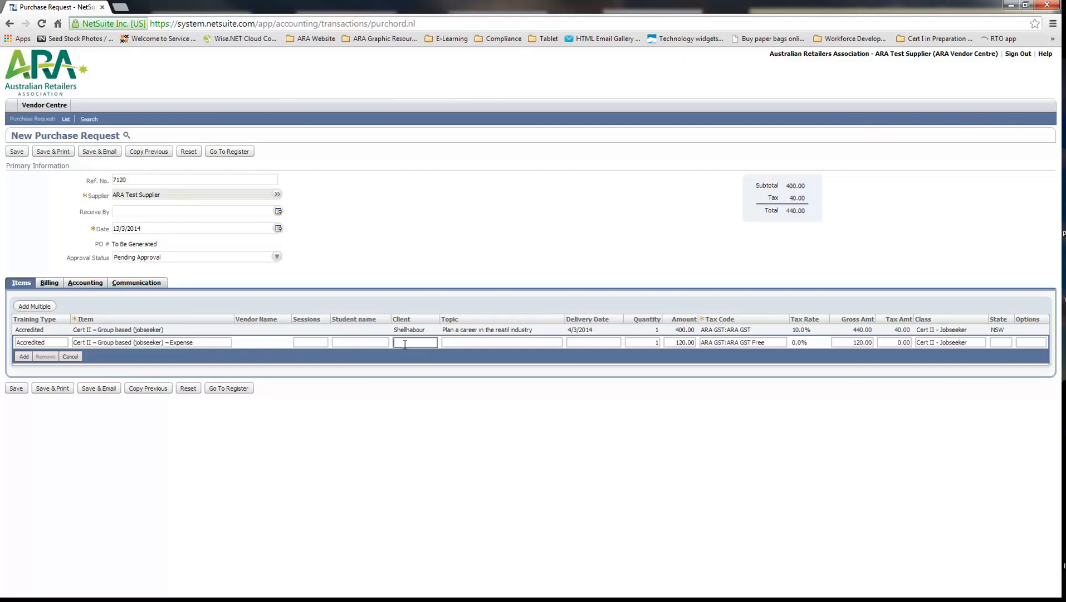
{"action": "type", "text": "shellhabour"}
{"action": "left_click", "coordinate": [505, 343]}
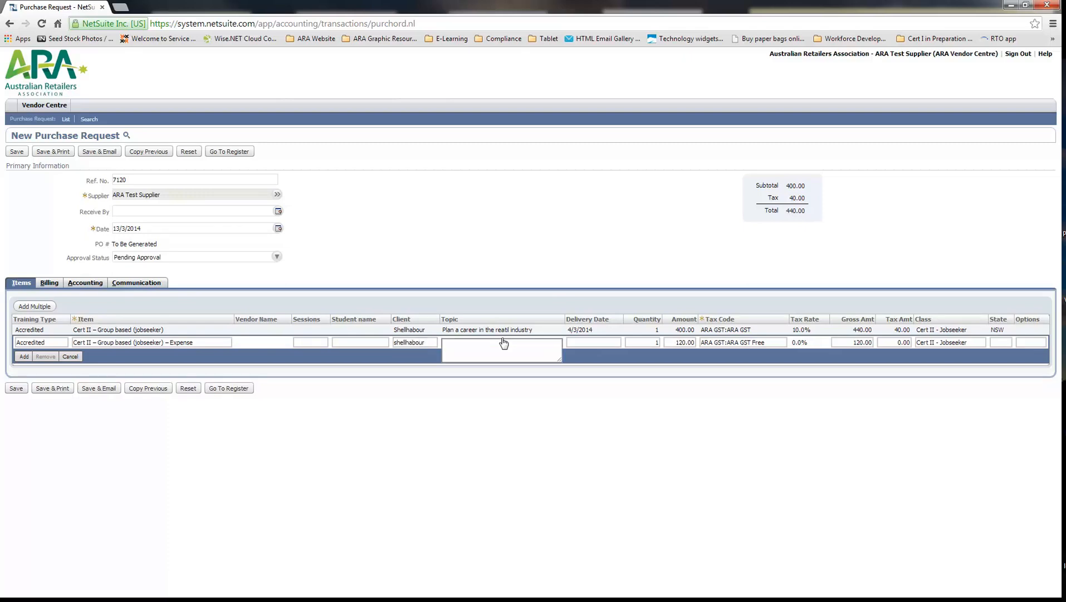
{"action": "type", "text": "Travel e"}
{"action": "type", "text": "xpenses"}
Set the expense line's delivery date to 4/3/2014
{"action": "left_click", "coordinate": [608, 343]}
{"action": "left_click", "coordinate": [614, 342]}
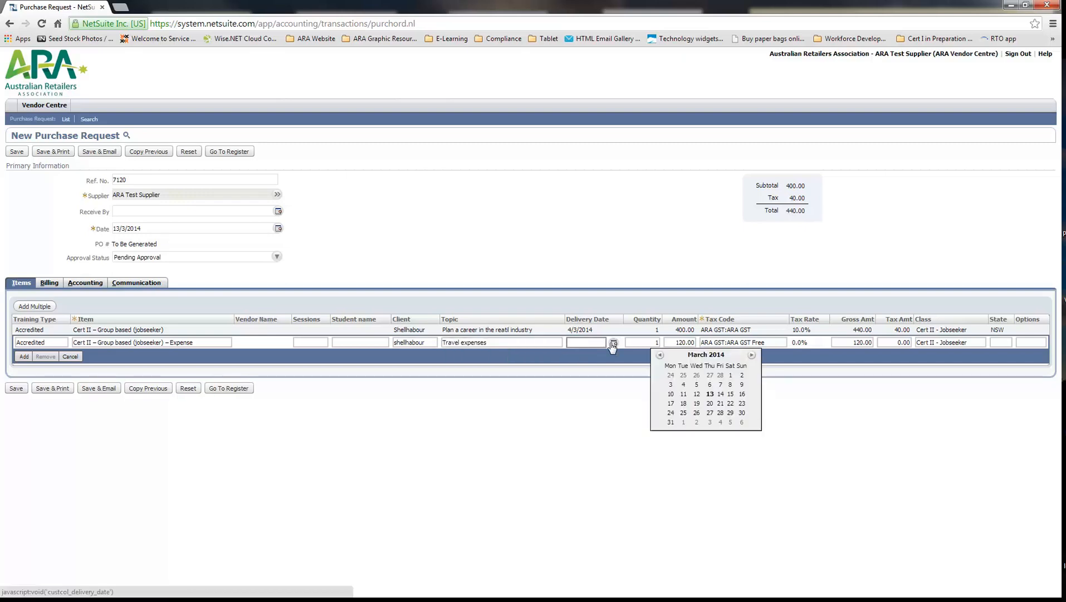
{"action": "left_click", "coordinate": [686, 385]}
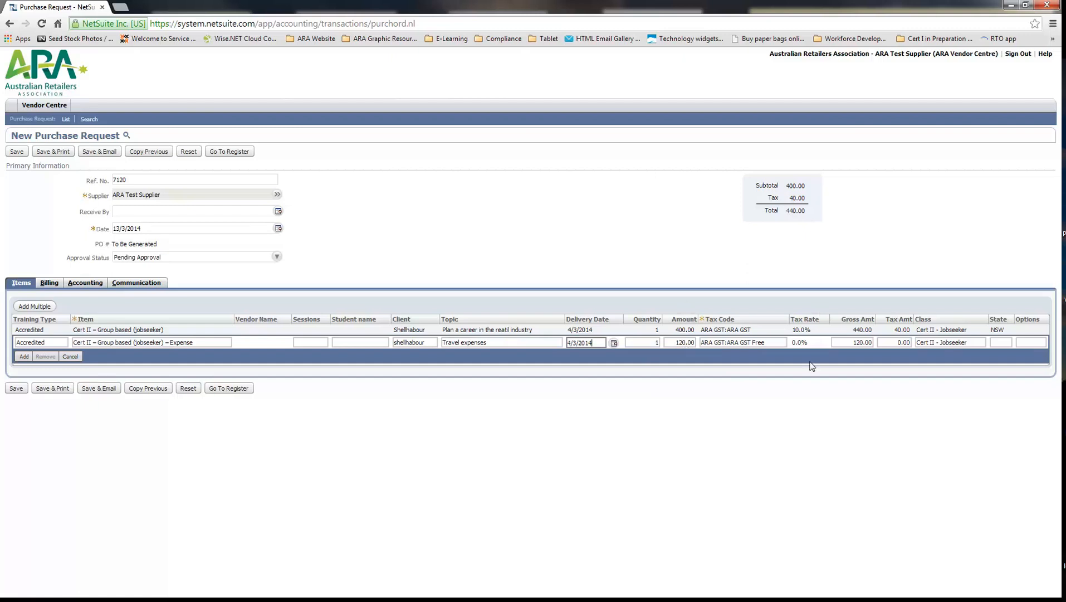
Set the travel expense line's state to NSW and add the line to the purchase request
{"action": "left_click", "coordinate": [900, 341]}
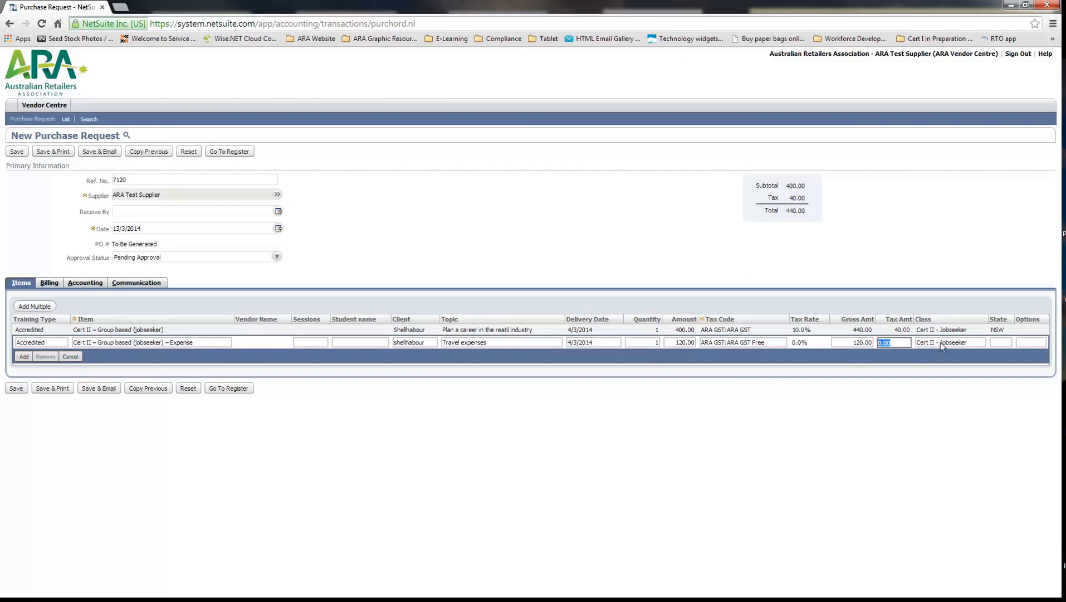
{"action": "left_click", "coordinate": [940, 341]}
{"action": "left_click", "coordinate": [1004, 341]}
{"action": "left_click", "coordinate": [1009, 342]}
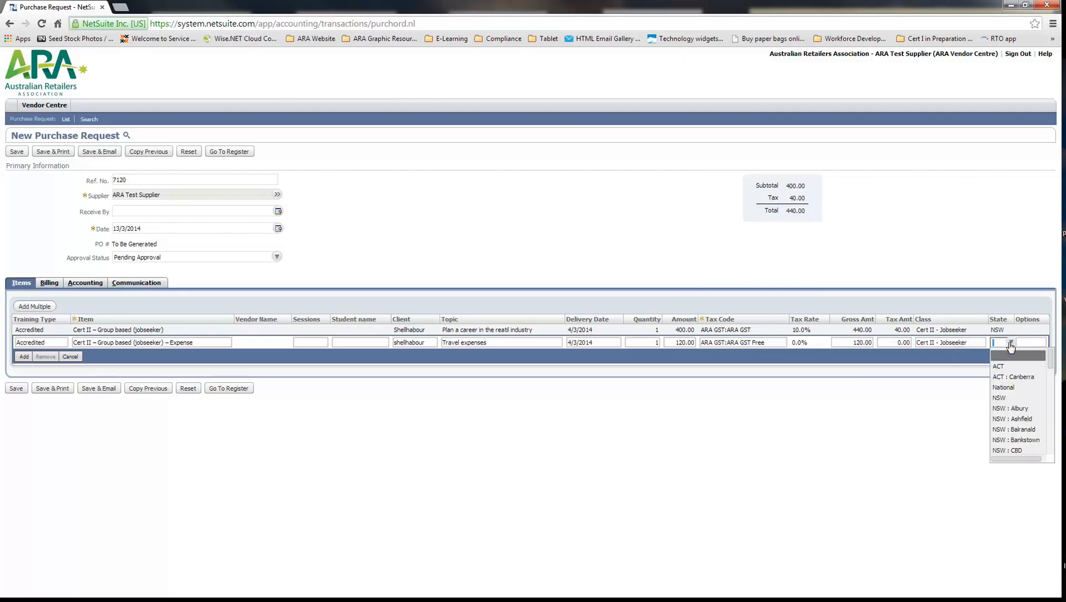
{"action": "left_click", "coordinate": [1014, 398]}
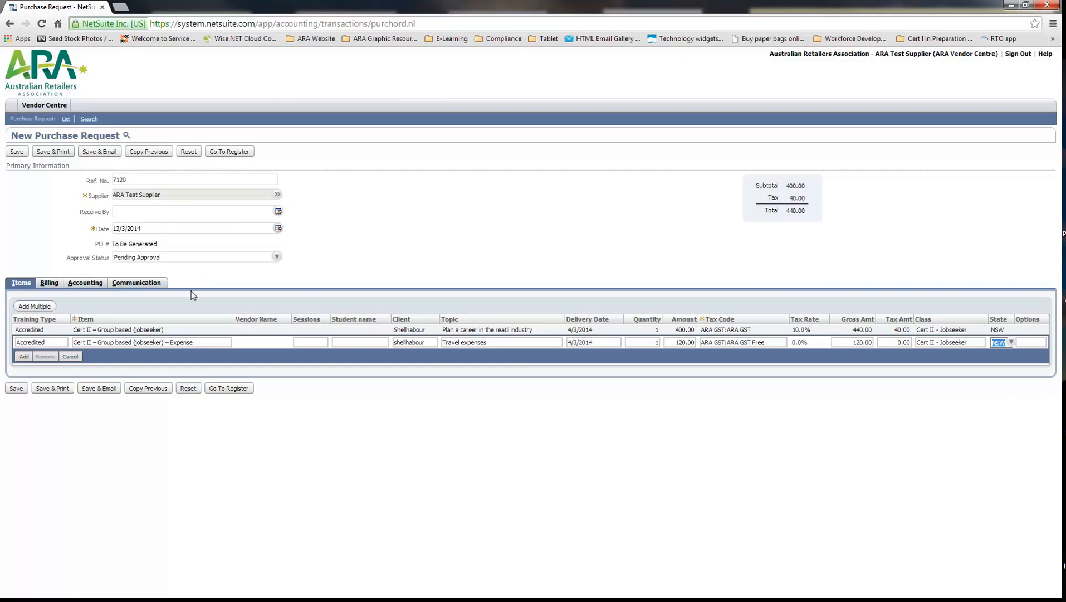
{"action": "left_click", "coordinate": [23, 355]}
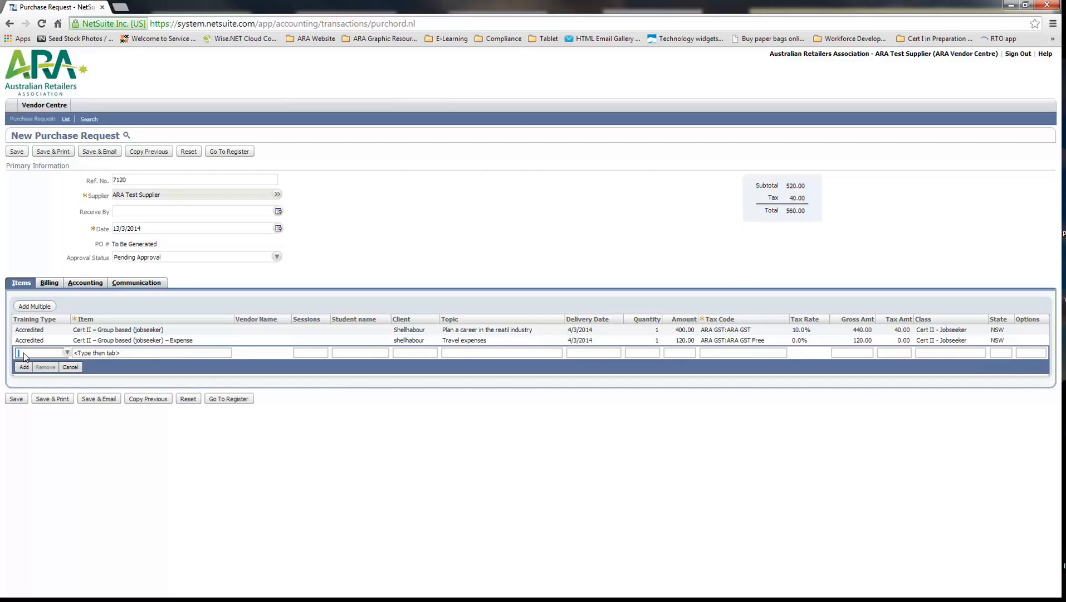
Set the third line's training type to Accredited and its item to Diploma – Group Based
{"action": "left_click", "coordinate": [67, 354]}
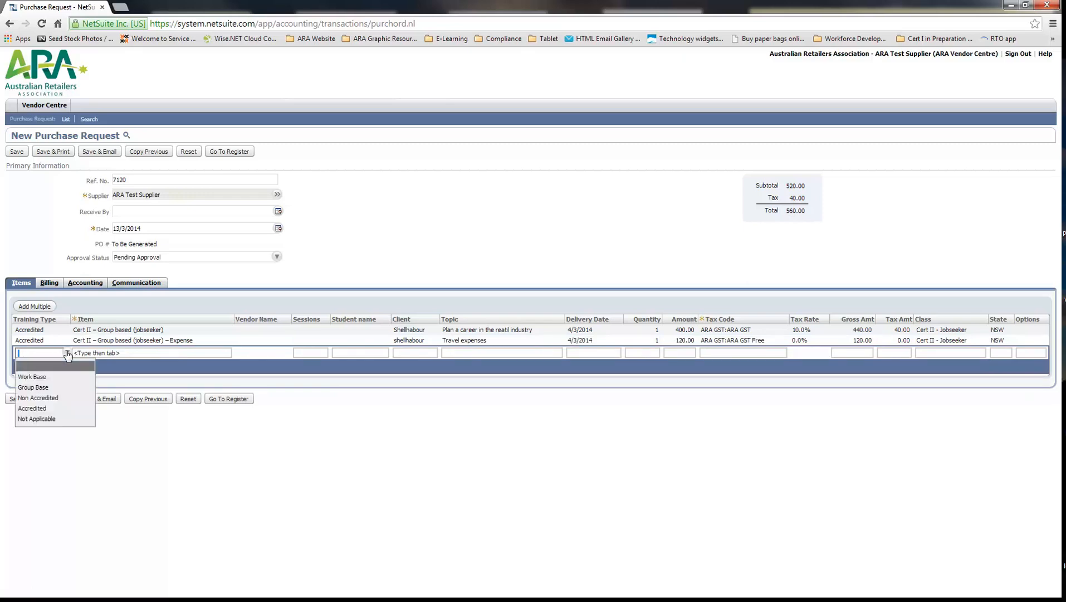
{"action": "left_click", "coordinate": [51, 411]}
{"action": "left_click", "coordinate": [125, 352]}
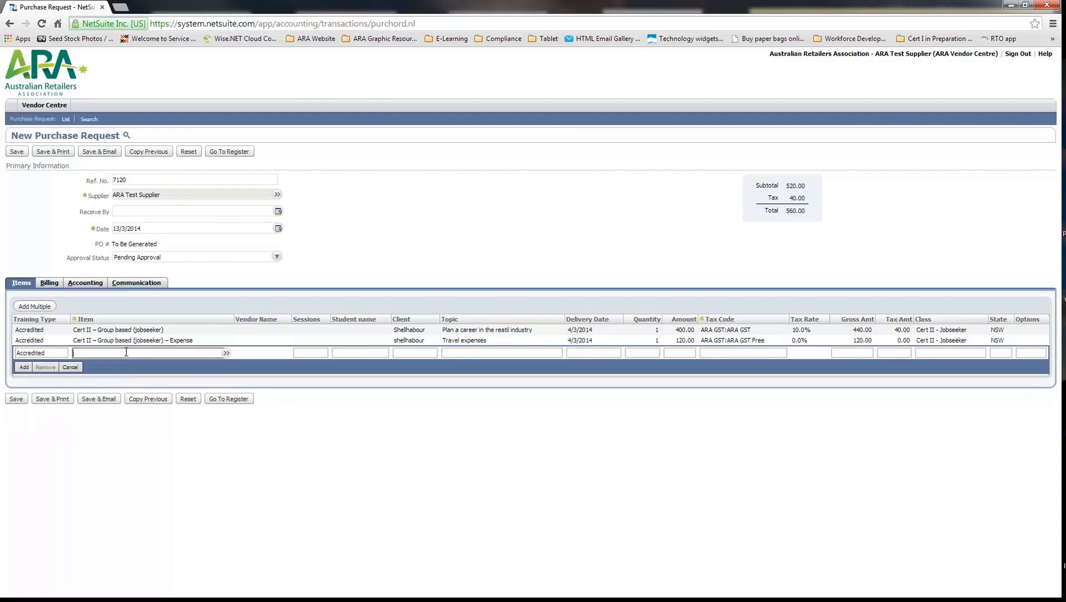
{"action": "type", "text": "dipl"}
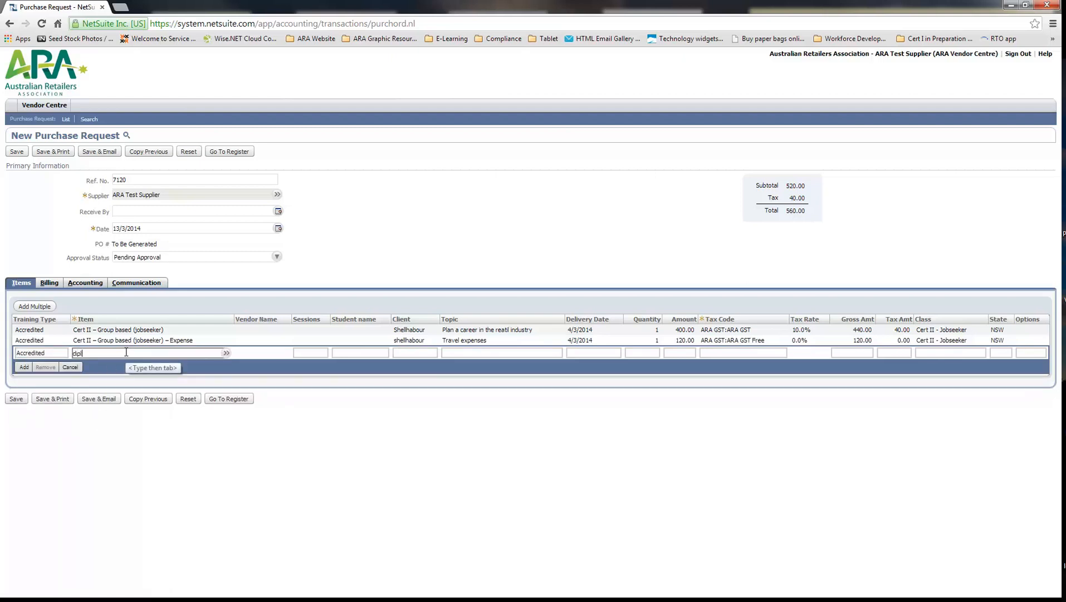
{"action": "type", "text": "oma"}
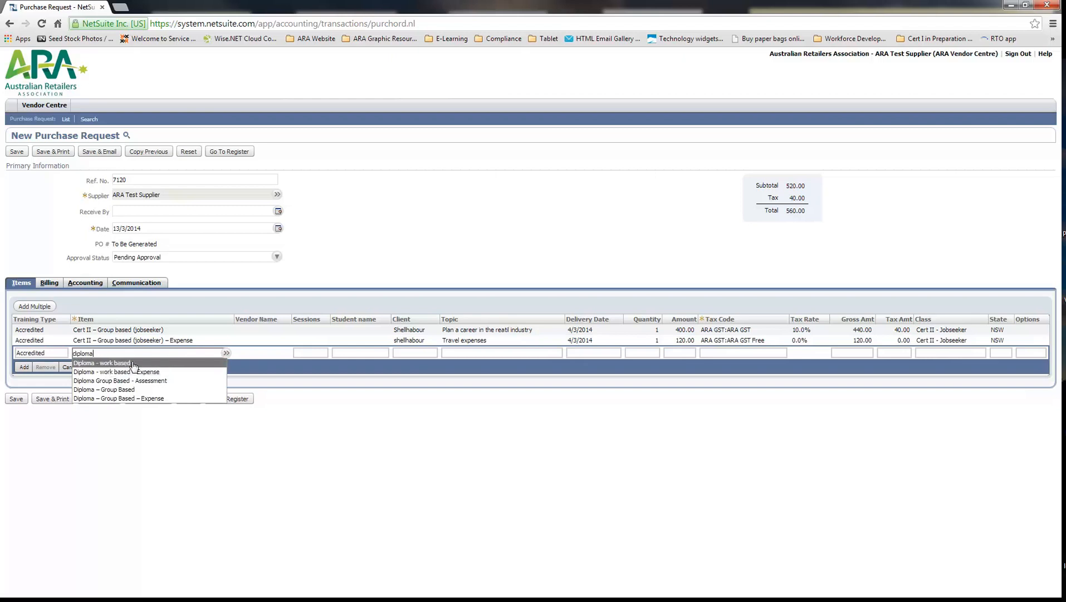
{"action": "left_click", "coordinate": [110, 389]}
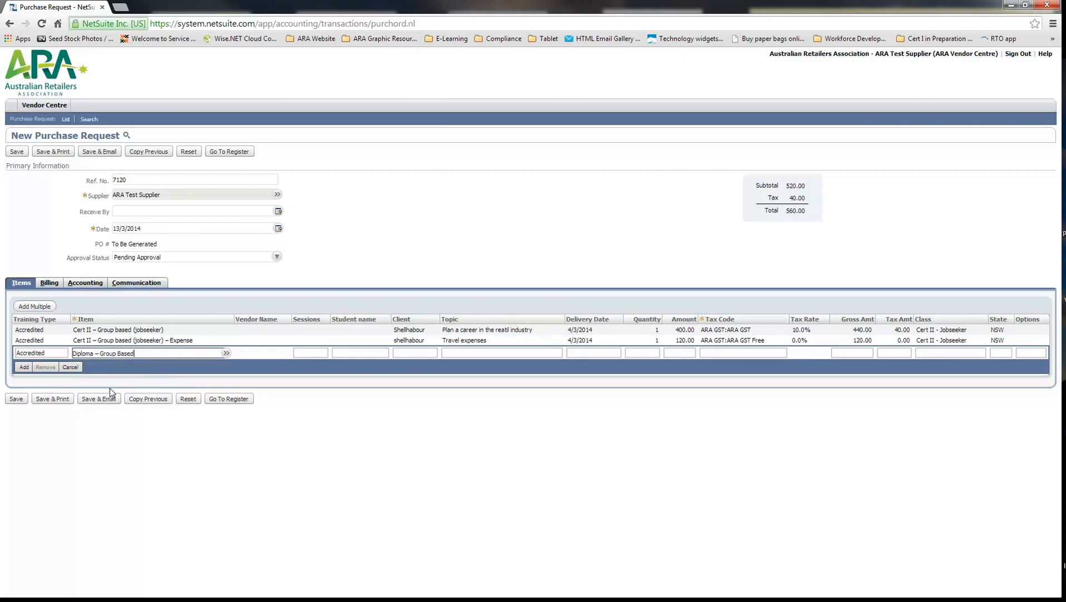
Enter Public Group 22 as the client of the diploma line, leaving the sessions and student name blank
{"action": "left_click", "coordinate": [317, 353]}
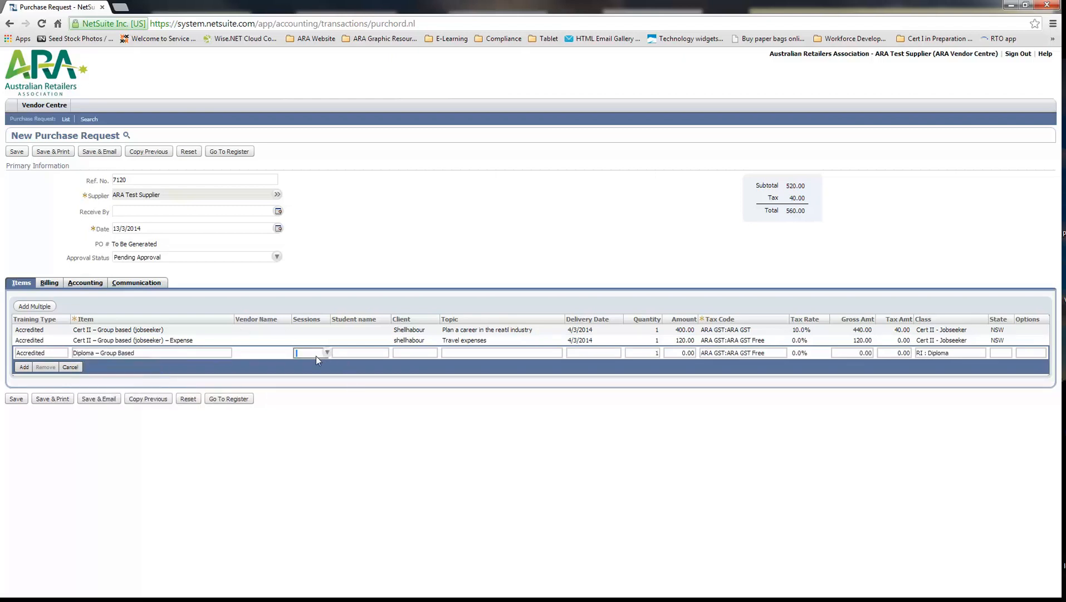
{"action": "left_click", "coordinate": [344, 351]}
{"action": "left_click", "coordinate": [402, 353]}
{"action": "type", "text": "Public Group 22"}
Enter "Develop Workplace Learning Environment" as the topic of the diploma line
{"action": "left_click", "coordinate": [501, 354]}
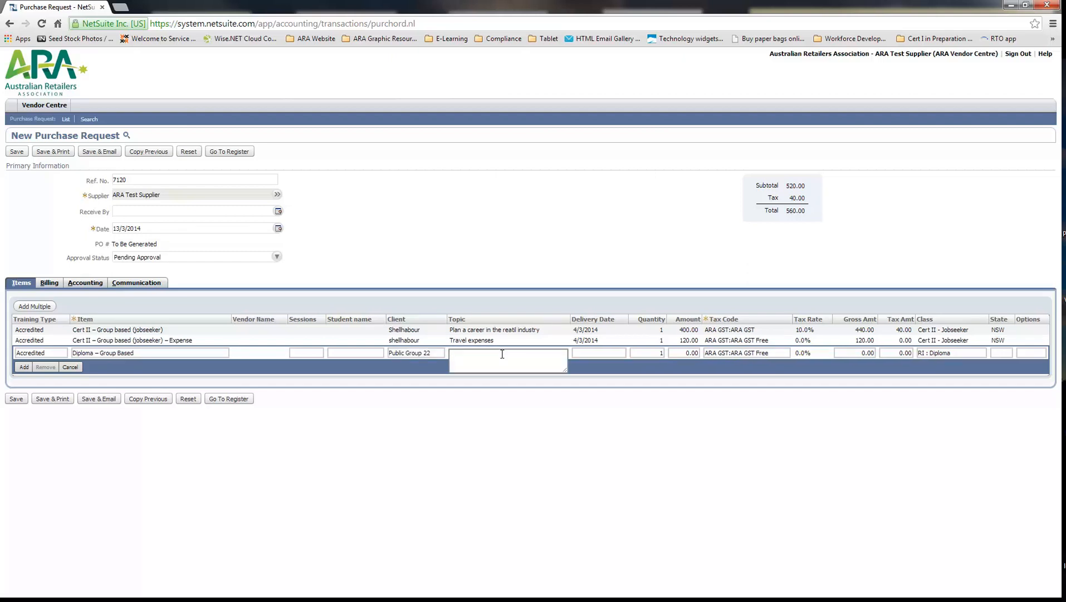
{"action": "type", "text": "Dele"}
{"action": "key", "text": "BackSpace"}
{"action": "type", "text": "velop Workplace Learning Environment"}
Set the diploma line's delivery date to 4/3/2014
{"action": "left_click", "coordinate": [609, 354]}
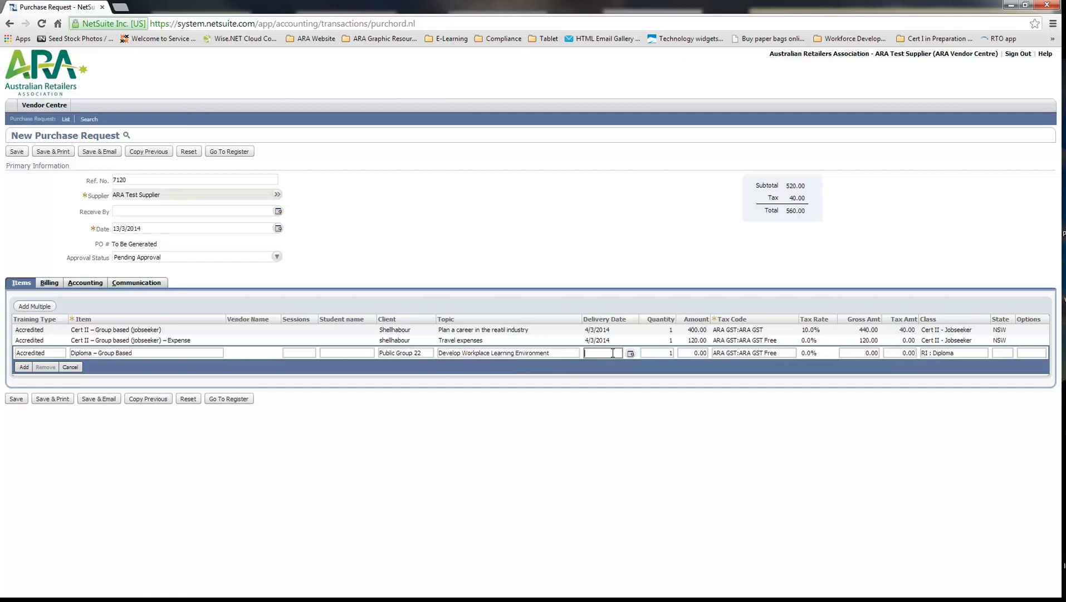
{"action": "left_click", "coordinate": [631, 354]}
{"action": "left_click", "coordinate": [699, 395]}
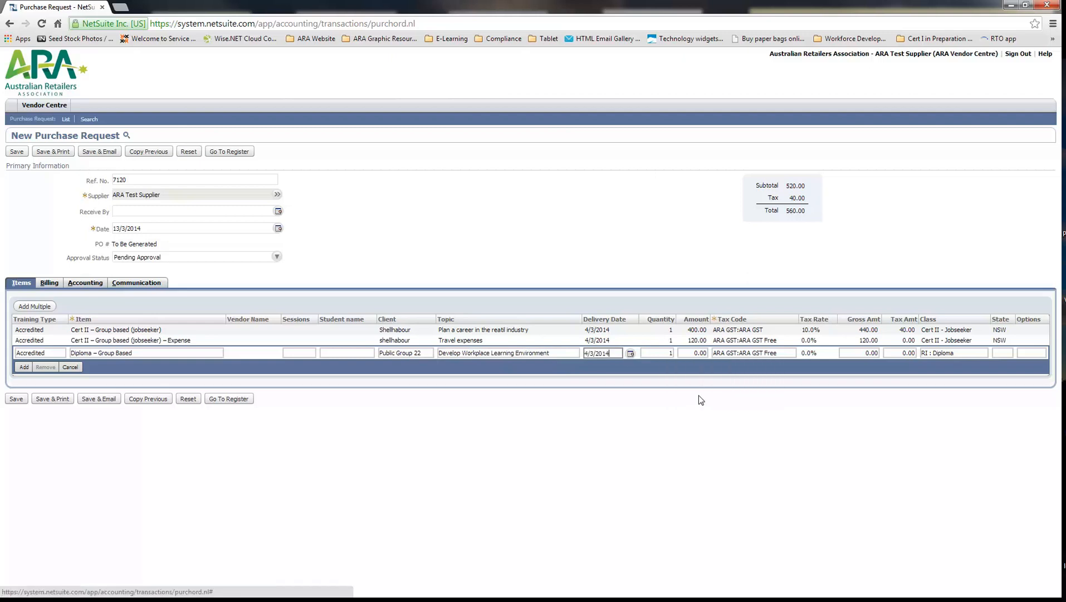
Set the diploma line's amount to 800 and its tax code to ARA GST:ARA GST
{"action": "left_click", "coordinate": [694, 352]}
{"action": "type", "text": "800"}
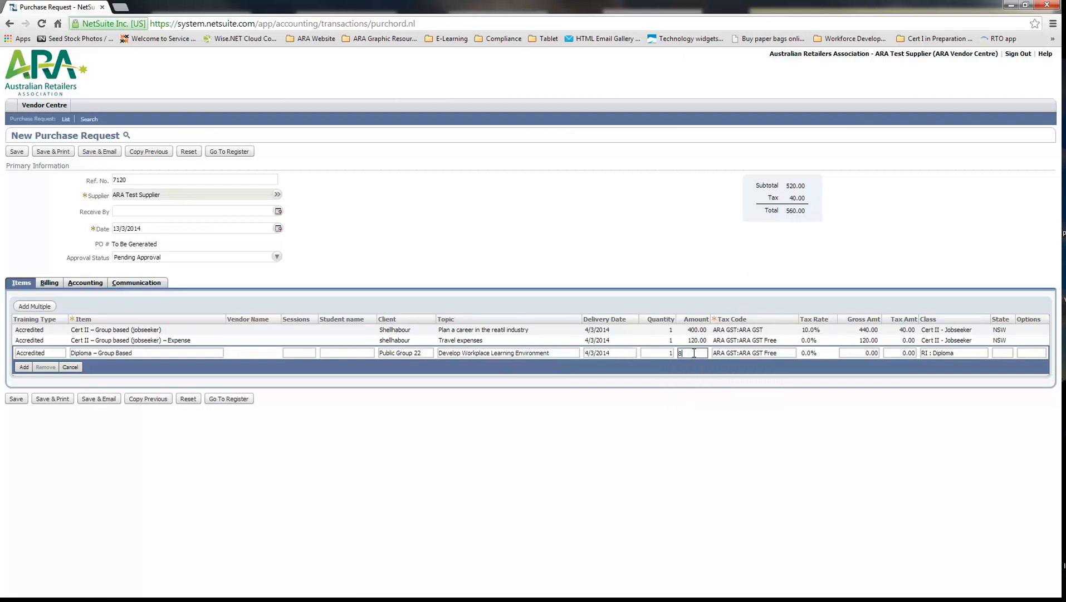
{"action": "left_click", "coordinate": [728, 379]}
{"action": "left_click", "coordinate": [792, 353]}
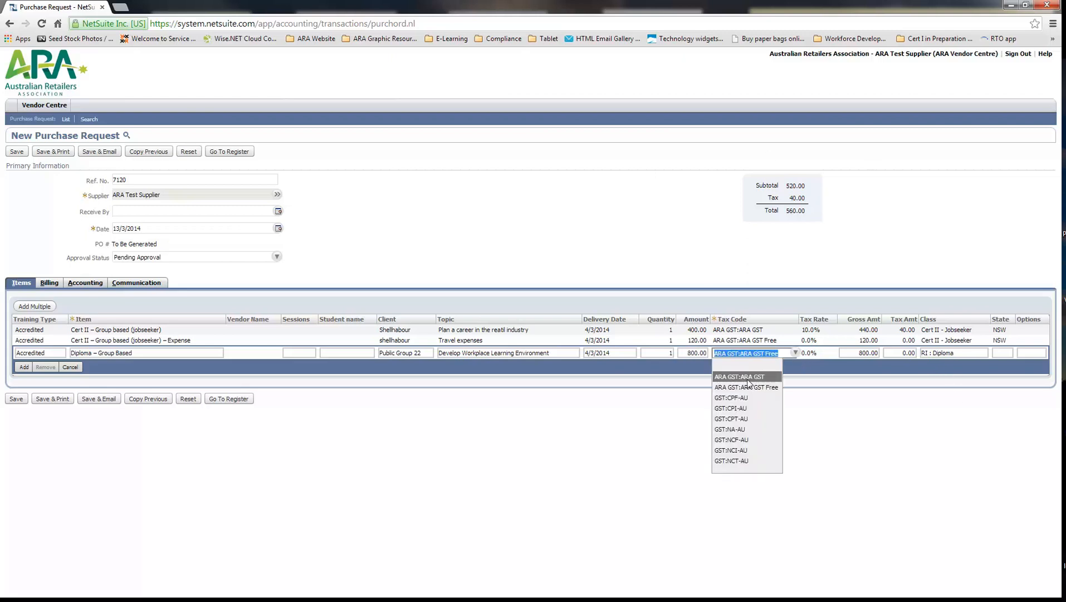
{"action": "left_click", "coordinate": [747, 378]}
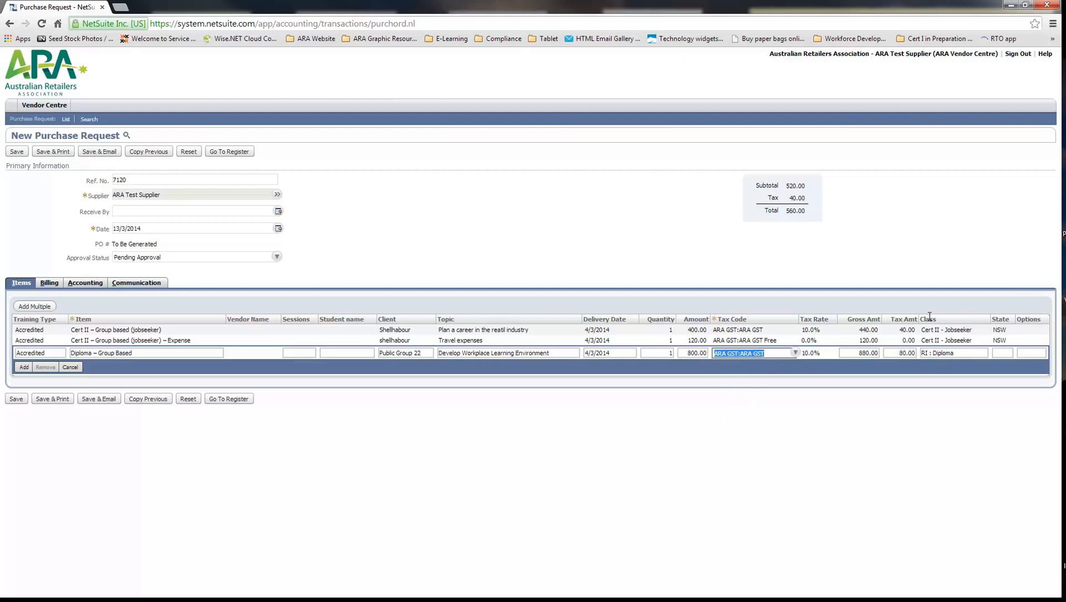
Set the diploma line's state to NSW and add the line to the request, accepting the line total
{"action": "left_click", "coordinate": [1003, 352]}
{"action": "left_click", "coordinate": [1013, 353]}
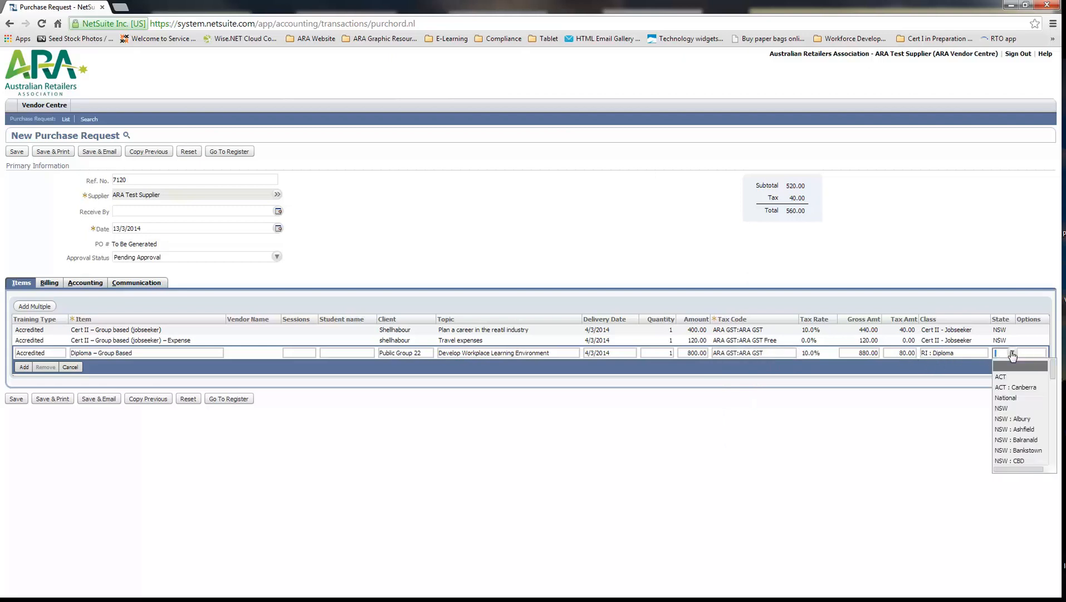
{"action": "left_click", "coordinate": [1004, 409]}
{"action": "left_click", "coordinate": [26, 368]}
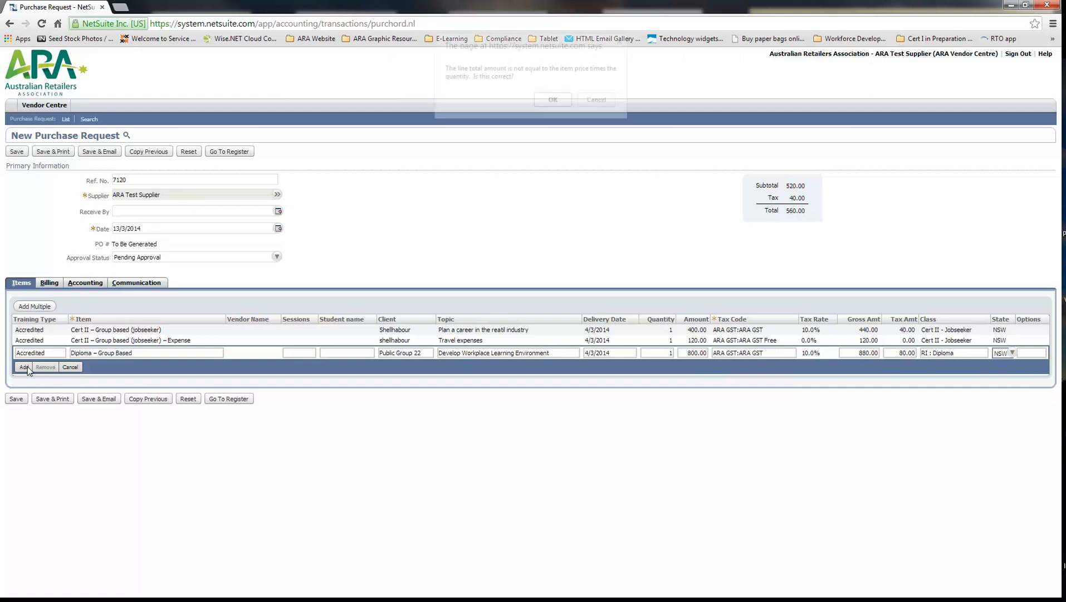
{"action": "left_click", "coordinate": [549, 105]}
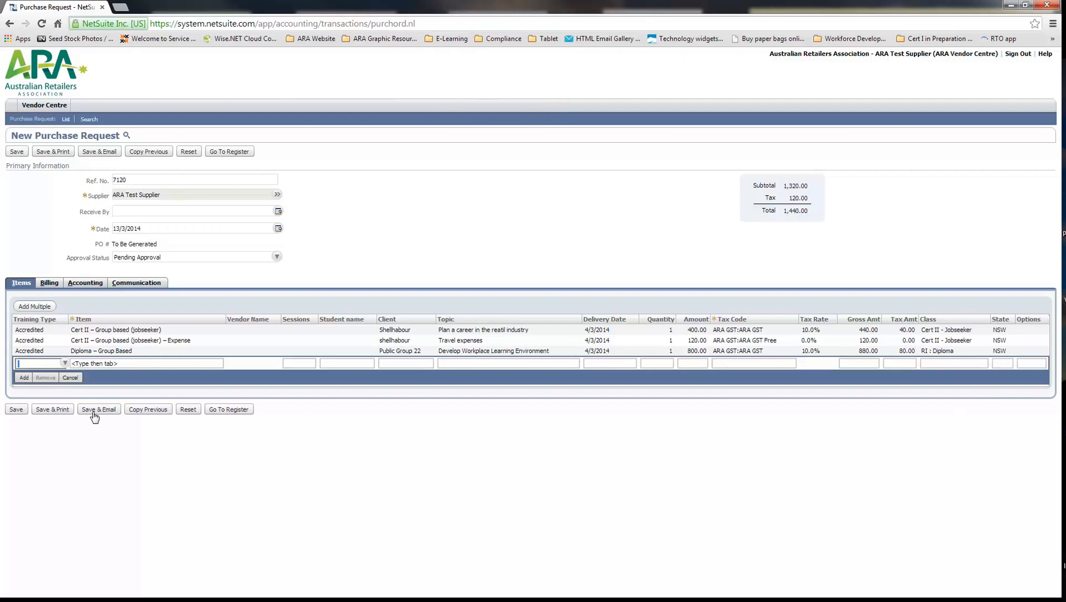
Set the fourth line's training type to Accredited and its item to Diploma Group Based - Assessment
{"action": "left_click", "coordinate": [65, 365]}
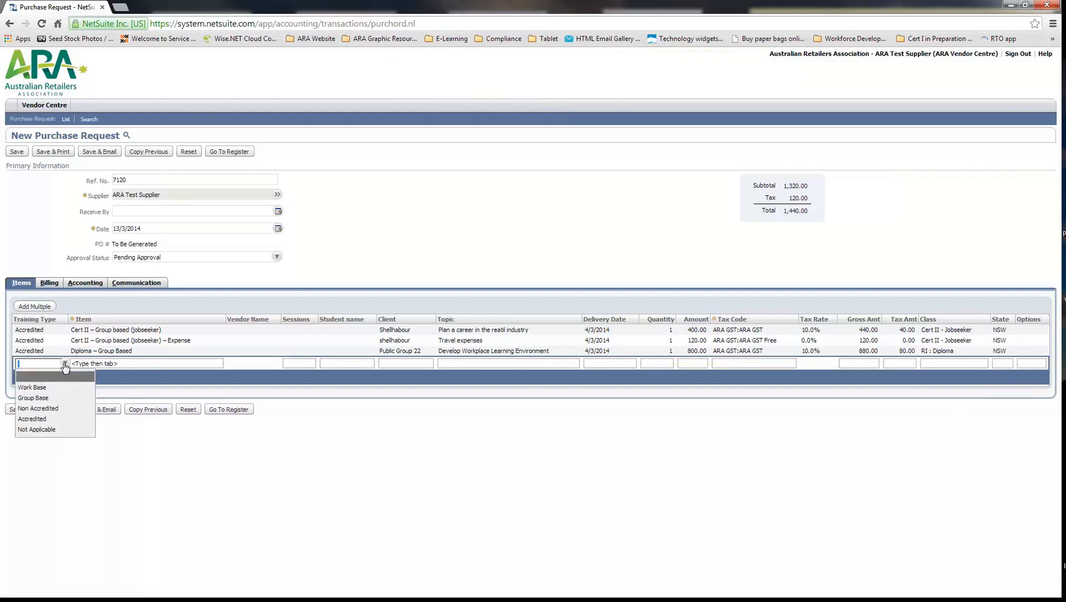
{"action": "left_click", "coordinate": [54, 420]}
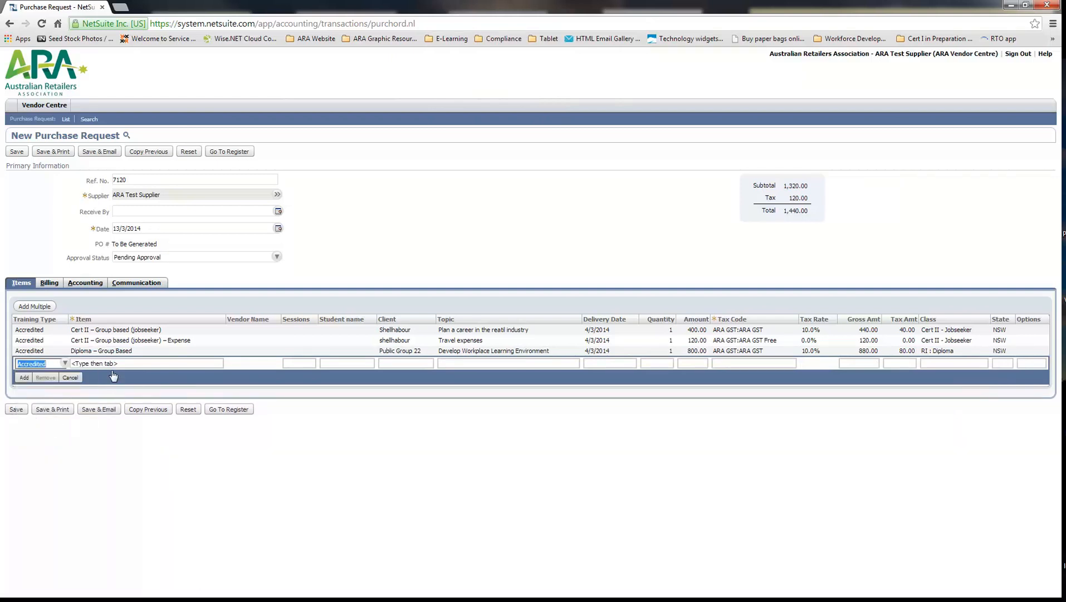
{"action": "mouse_move", "coordinate": [218, 366]}
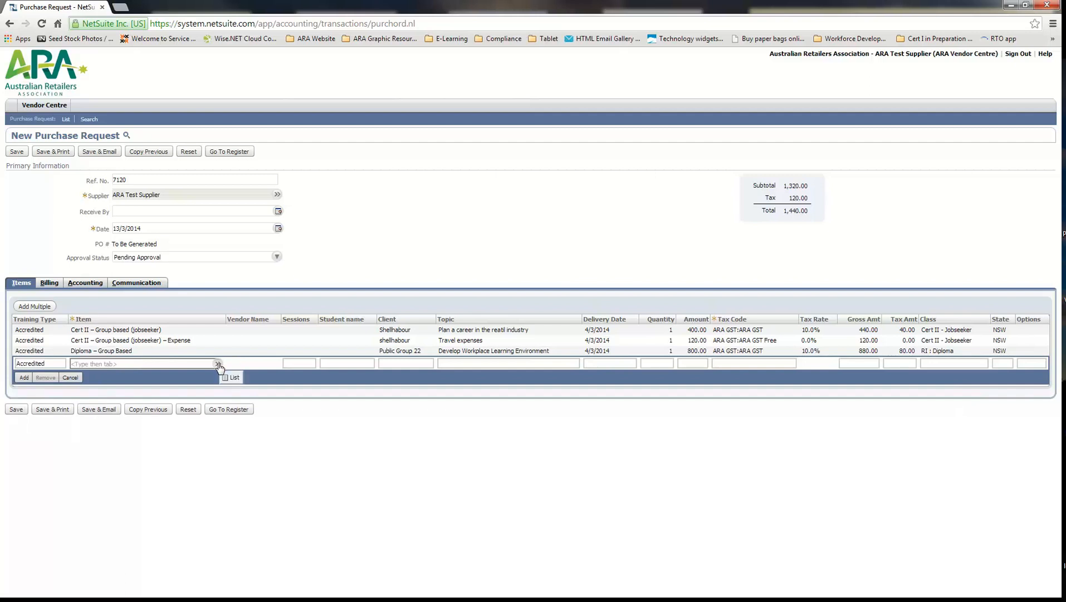
{"action": "left_click", "coordinate": [157, 363]}
{"action": "type", "text": "dip"}
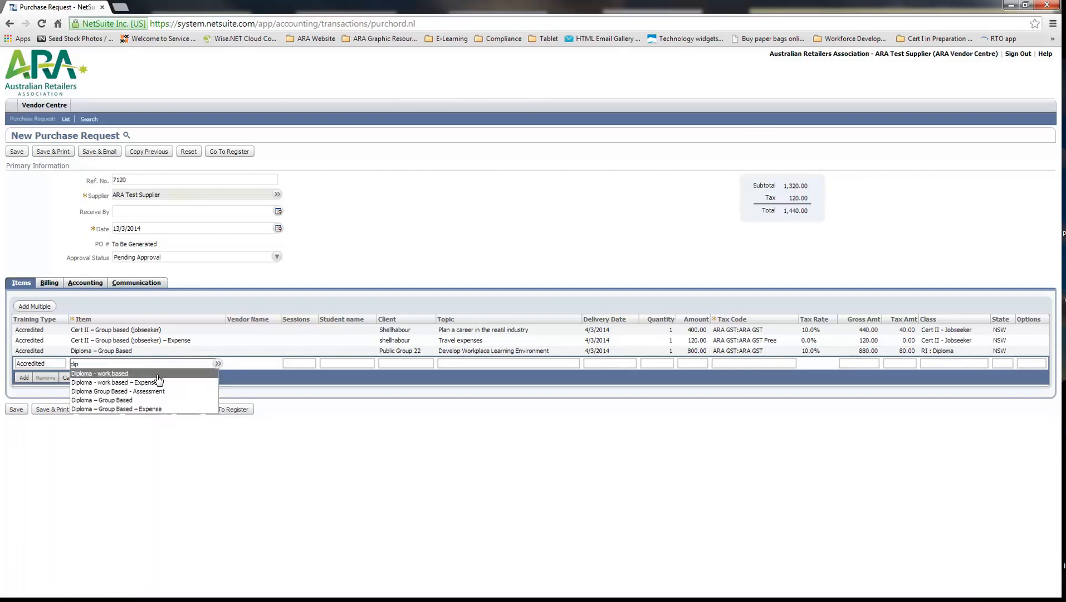
{"action": "left_click", "coordinate": [167, 392]}
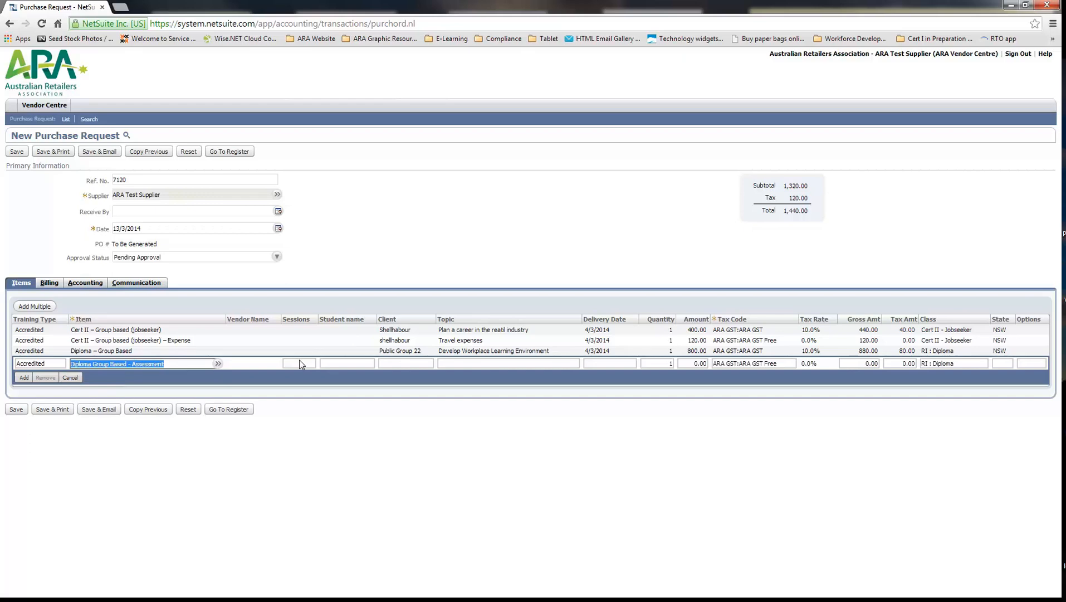
Enter the student's full name and Public Group 22 as the client on the assessment line
{"action": "left_click", "coordinate": [351, 363]}
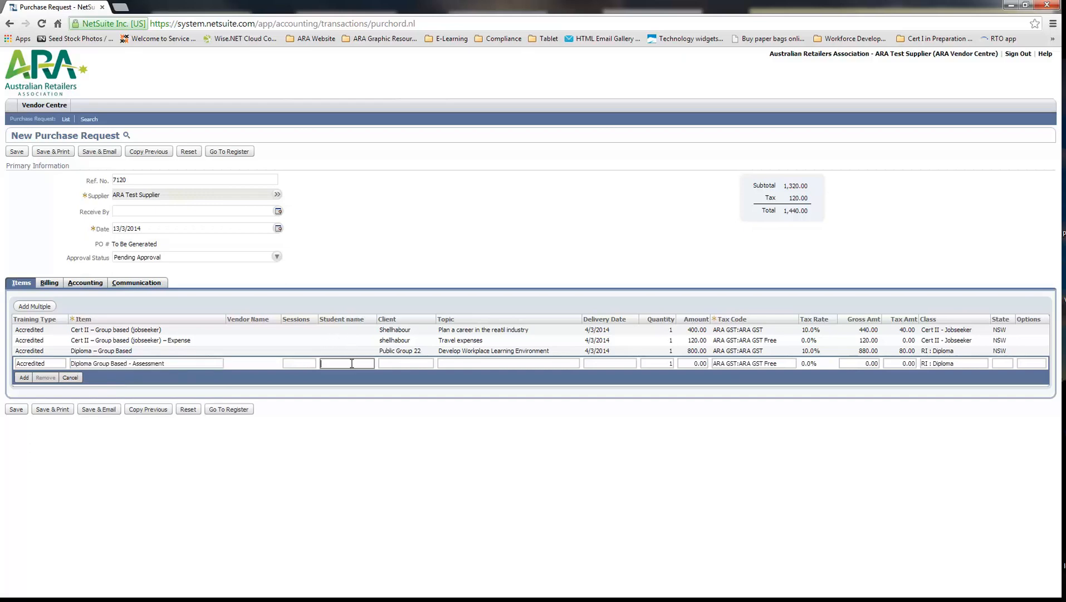
{"action": "left_click", "coordinate": [408, 364]}
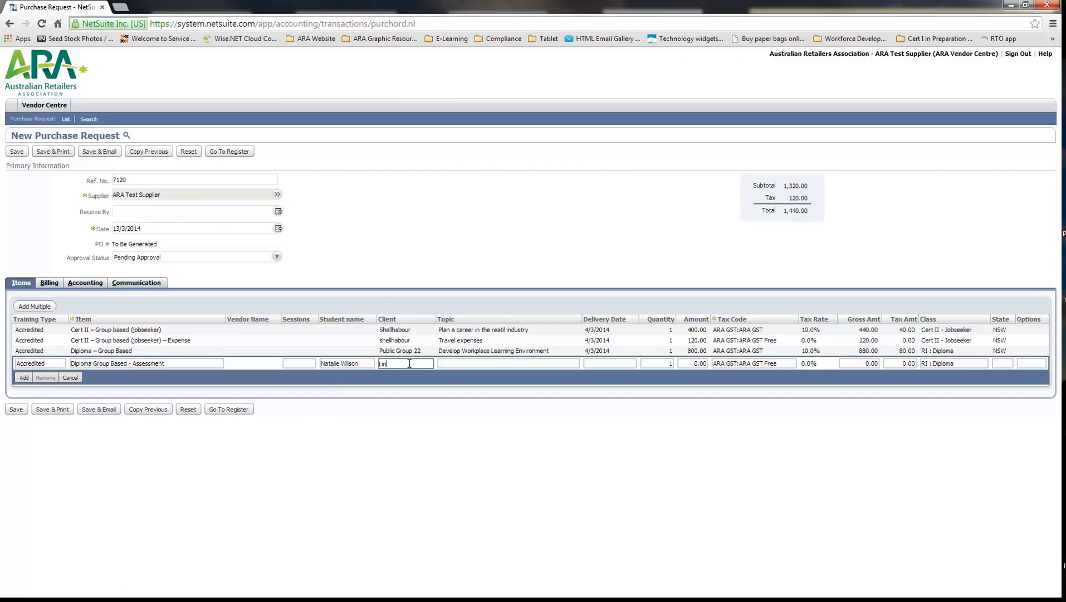
{"action": "type", "text": "Public Group 22"}
Enter "Develop Workplace" as the assessment line's topic and set its delivery date to 4/3/2014
{"action": "left_click", "coordinate": [485, 363]}
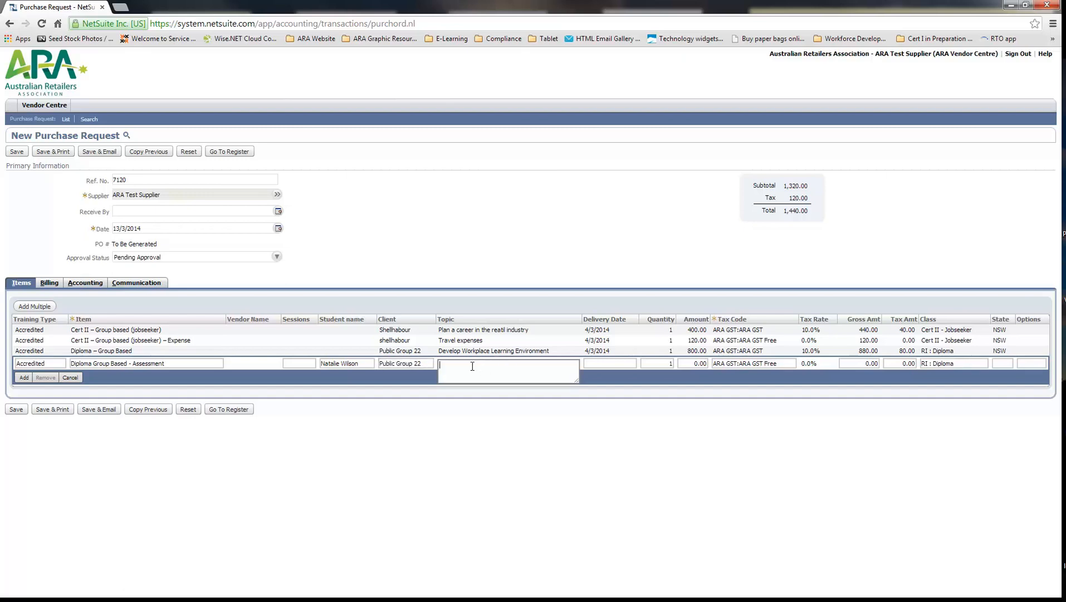
{"action": "type", "text": "Develop Workplace"}
{"action": "left_click", "coordinate": [619, 363]}
{"action": "left_click", "coordinate": [630, 364]}
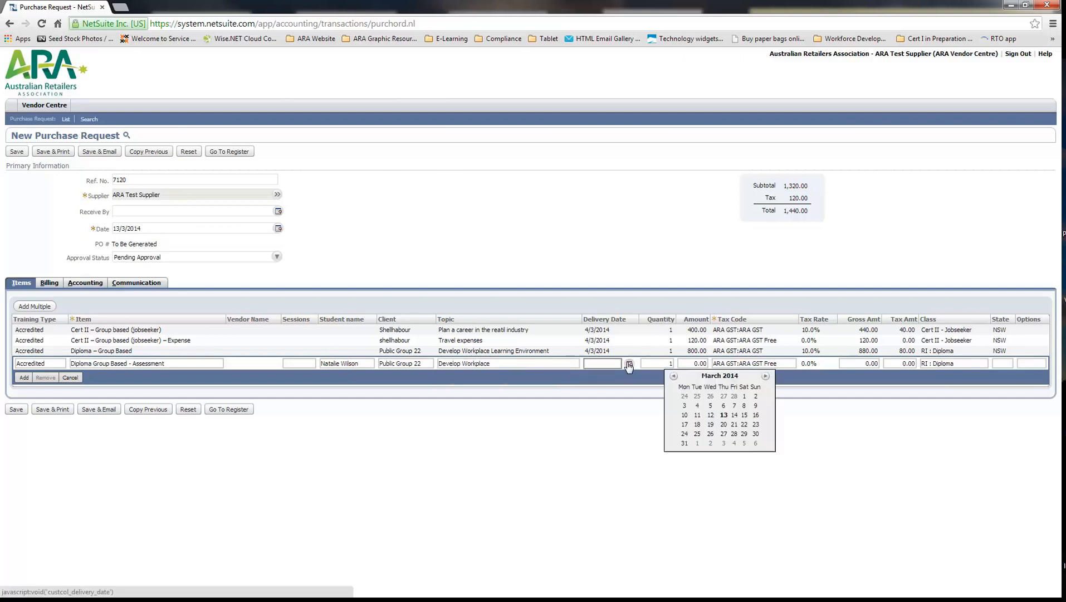
{"action": "left_click", "coordinate": [697, 406]}
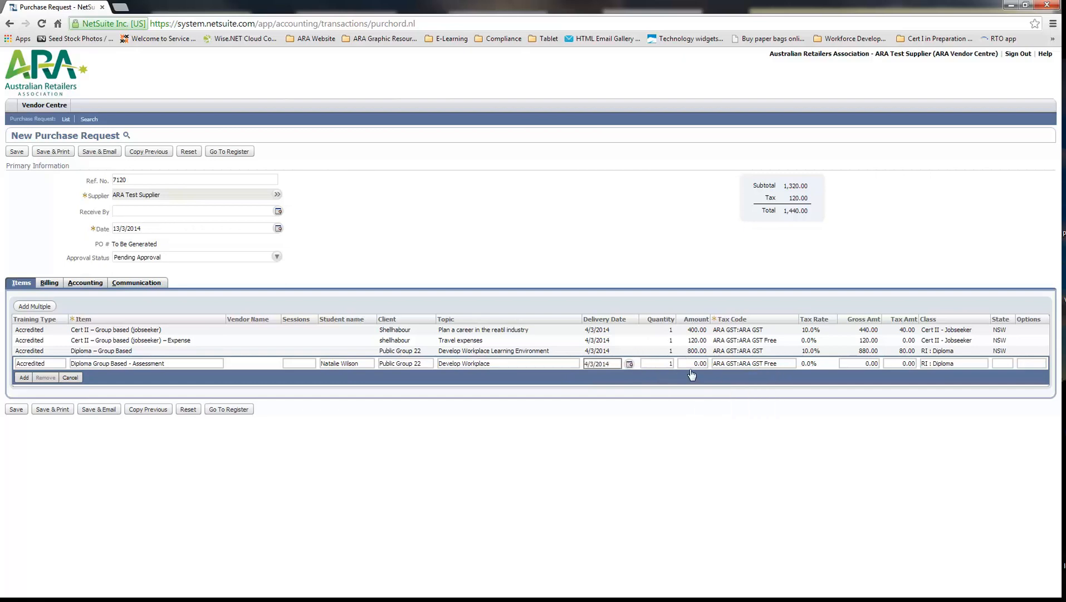
Set the assessment line's amount to 35
{"action": "left_click", "coordinate": [691, 363]}
{"action": "type", "text": "35"}
Set the assessment line's tax code to ARA GST:ARA GST and add the line, accepting the line total
{"action": "left_click", "coordinate": [792, 367]}
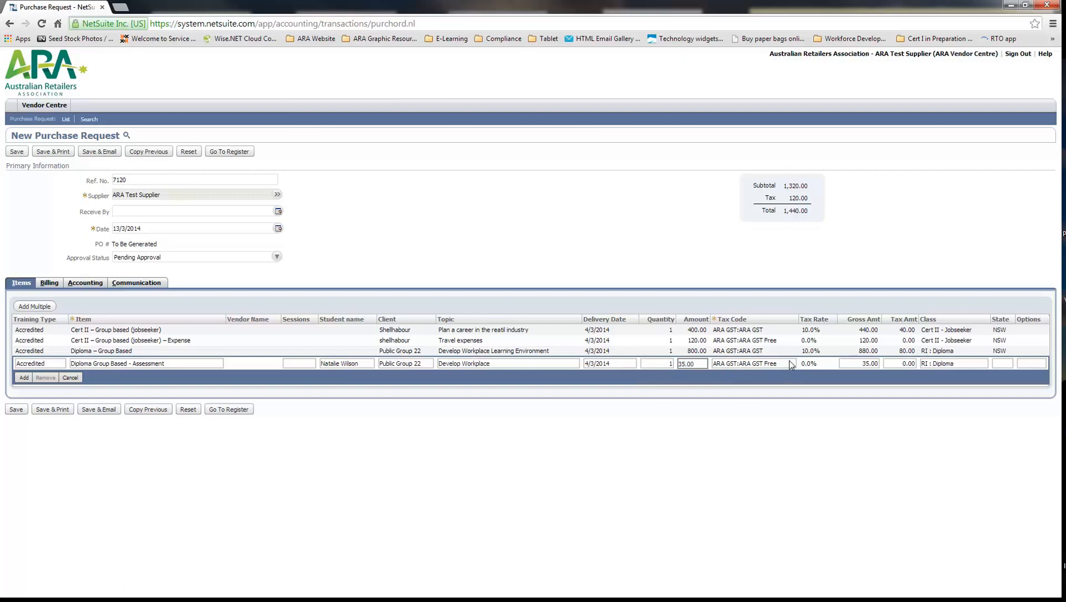
{"action": "left_click", "coordinate": [795, 364]}
{"action": "left_click", "coordinate": [774, 390]}
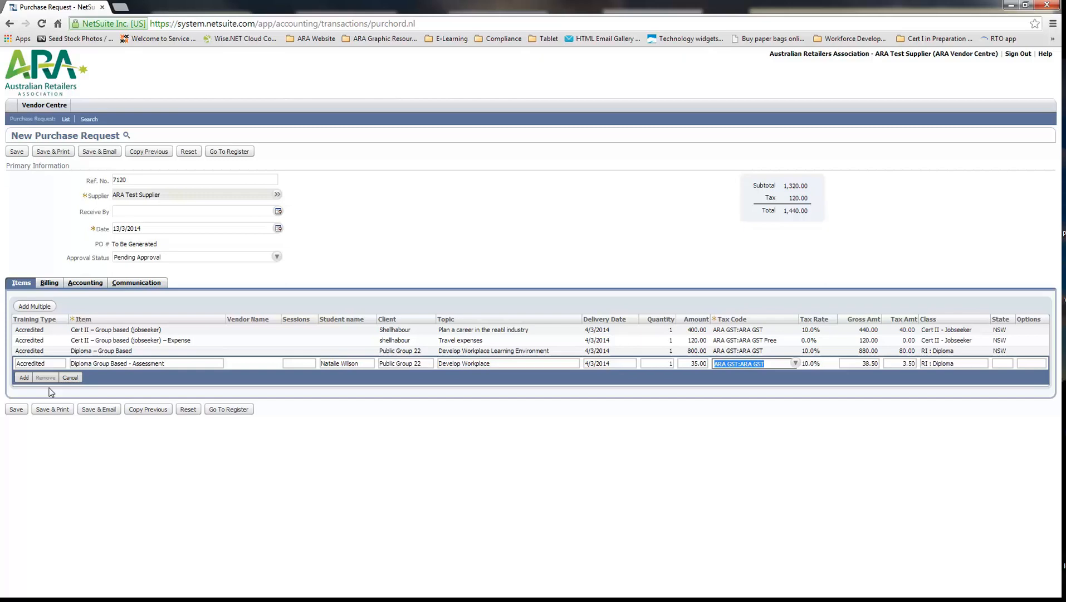
{"action": "left_click", "coordinate": [24, 377]}
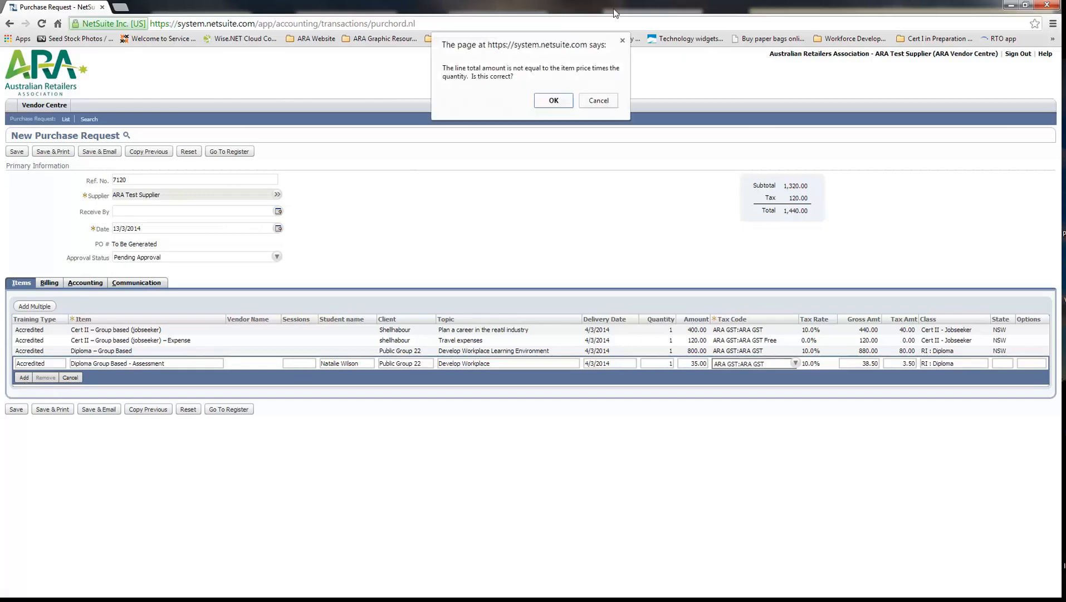
{"action": "left_click", "coordinate": [559, 102]}
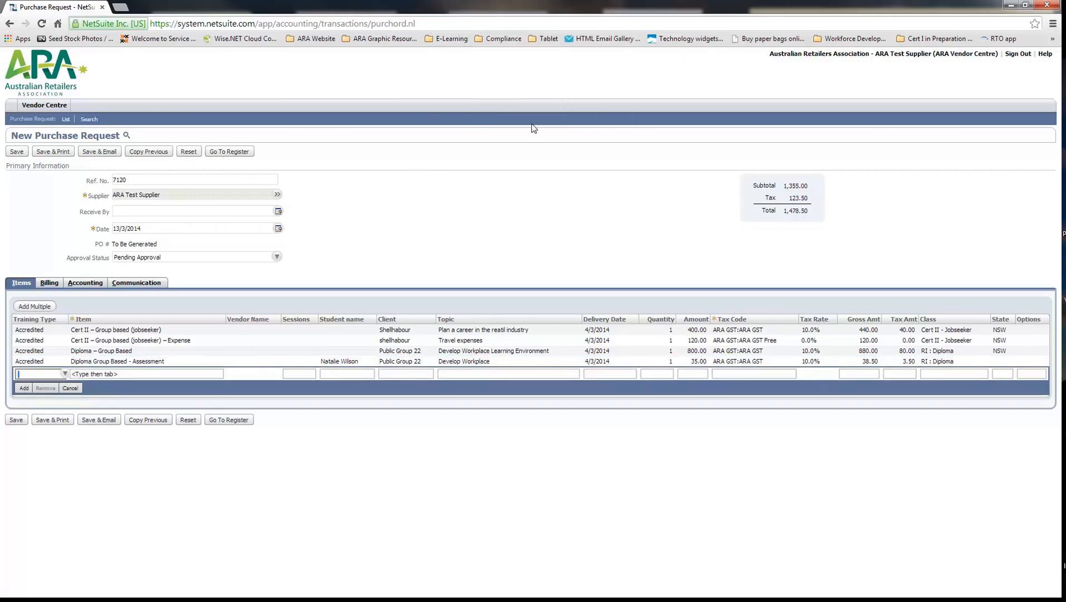
Start a new line with training type Non Accredited and the item Non accredited training
{"action": "left_click", "coordinate": [64, 374]}
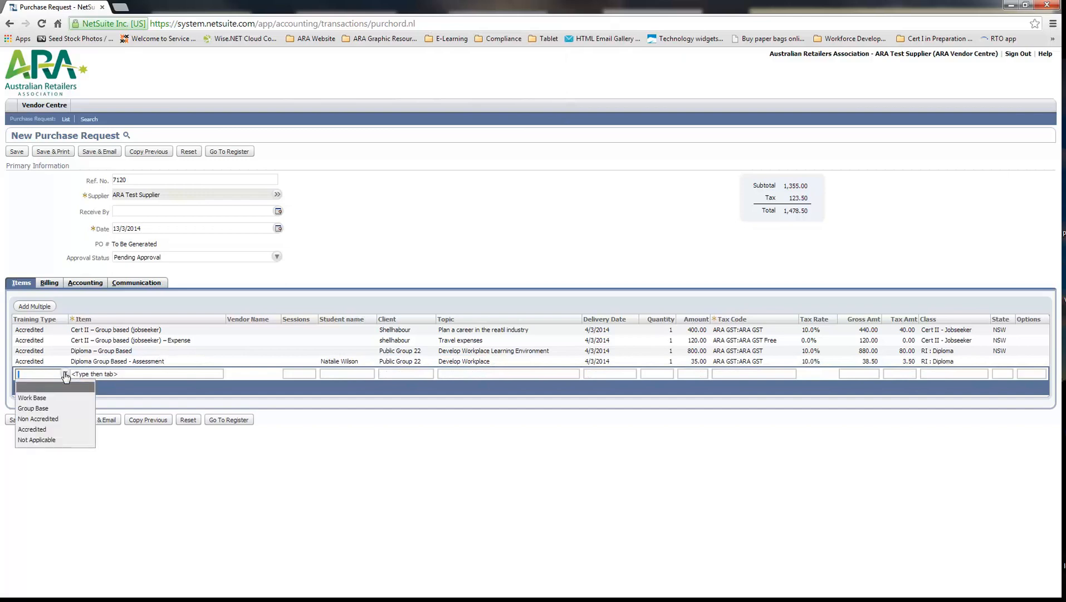
{"action": "left_click", "coordinate": [60, 419]}
{"action": "left_click", "coordinate": [143, 376]}
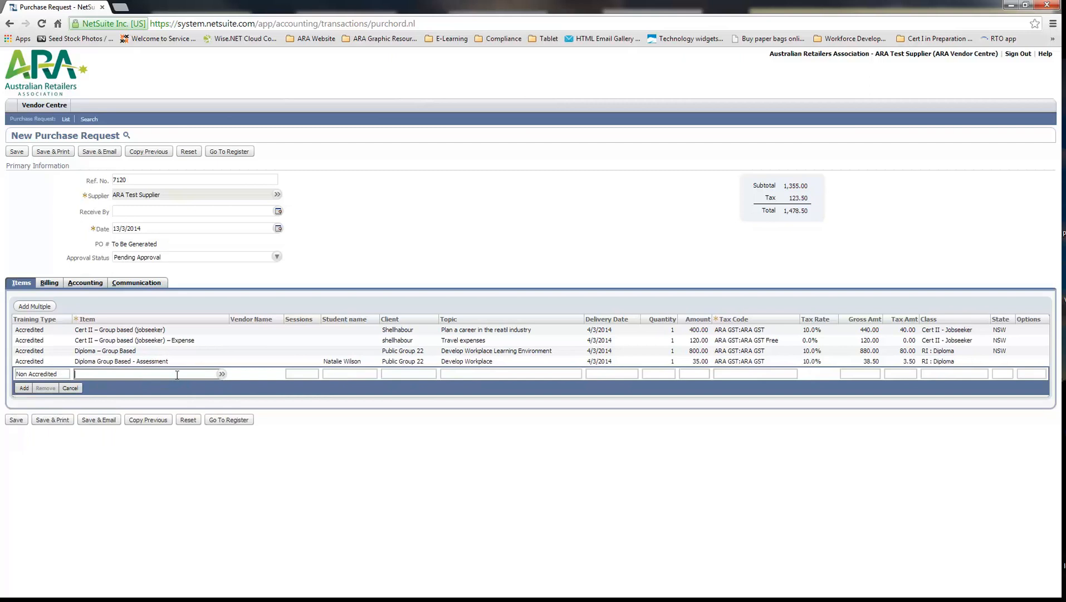
{"action": "type", "text": "non"}
{"action": "left_click", "coordinate": [166, 384]}
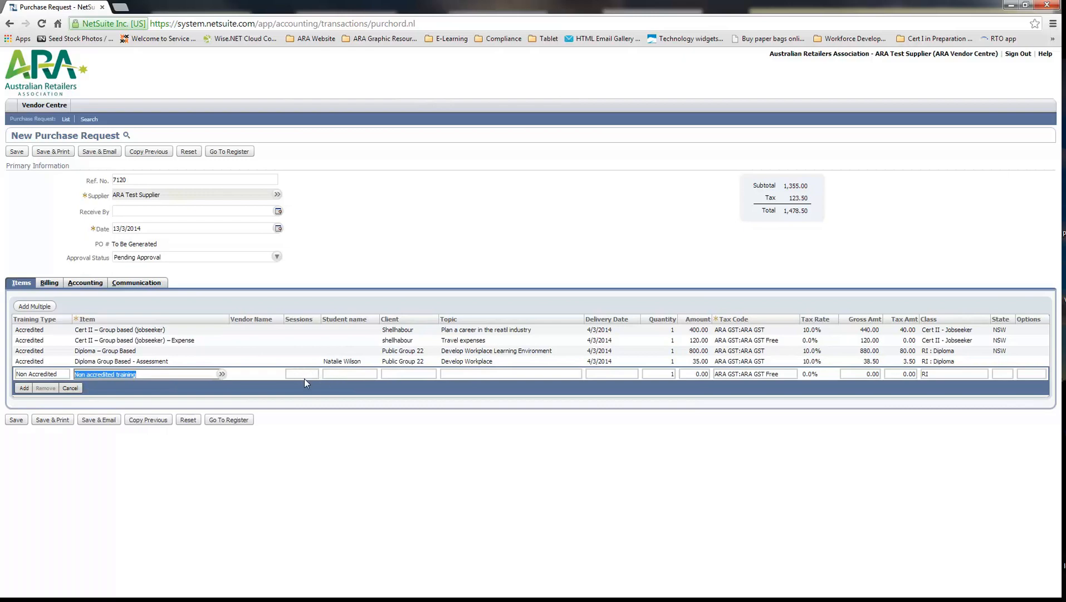
Enter "Brimnank shopping C" as the client on the non-accredited training line
{"action": "left_click", "coordinate": [343, 374]}
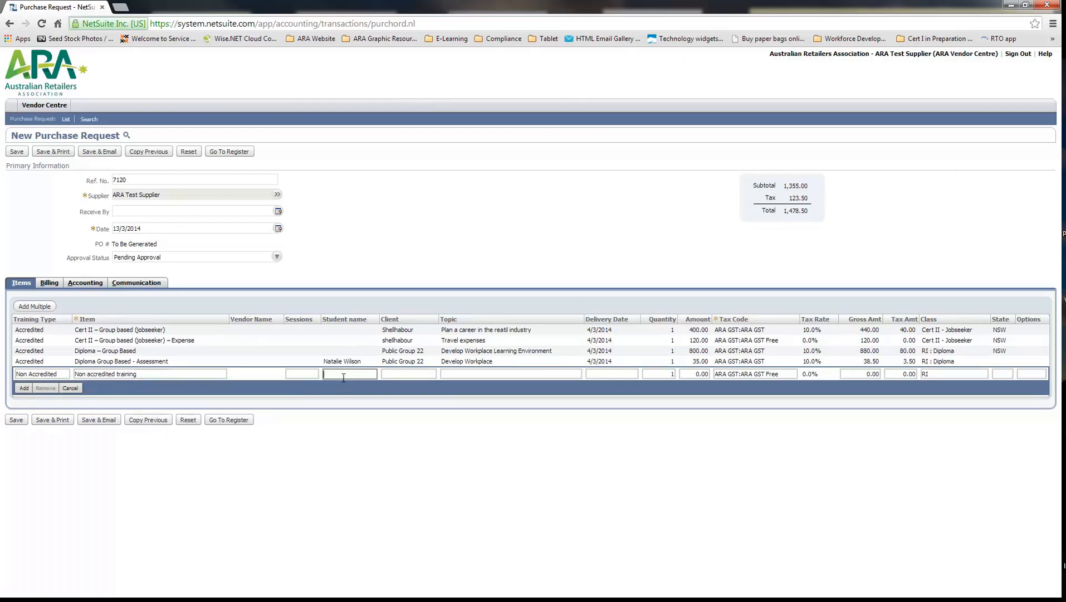
{"action": "left_click", "coordinate": [417, 374]}
{"action": "type", "text": "West"}
{"action": "key", "text": "BackSpace"}
{"action": "key", "text": "BackSpace"}
{"action": "key", "text": "BackSpace"}
{"action": "key", "text": "BackSpace"}
{"action": "type", "text": "Brimnank shopping C"}
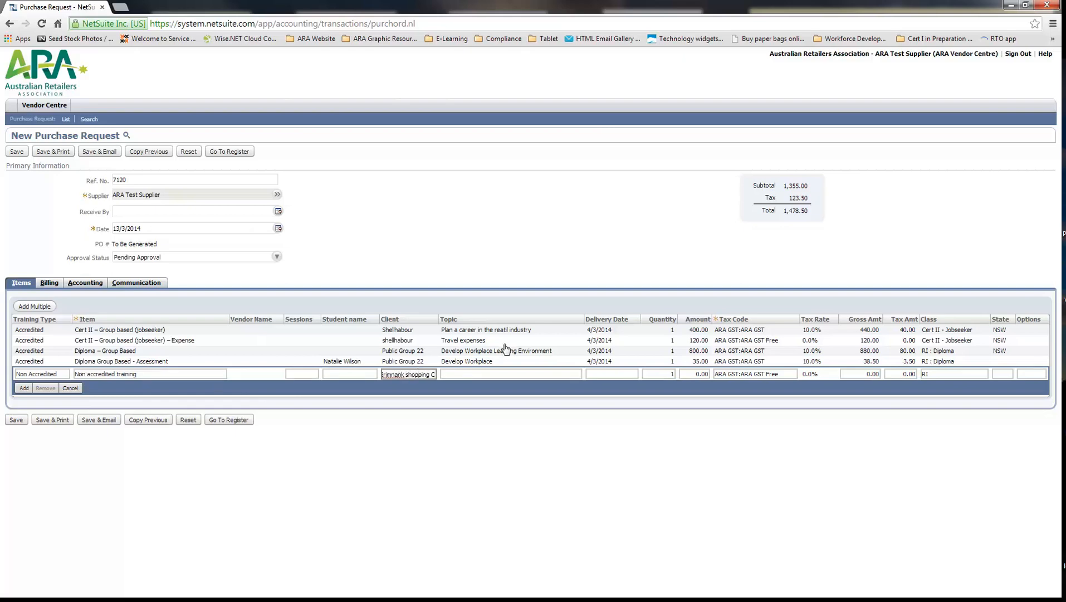
Enter "VM Workshop" as the non-accredited line's topic and set its delivery date to 11/3/2014
{"action": "left_click", "coordinate": [497, 372]}
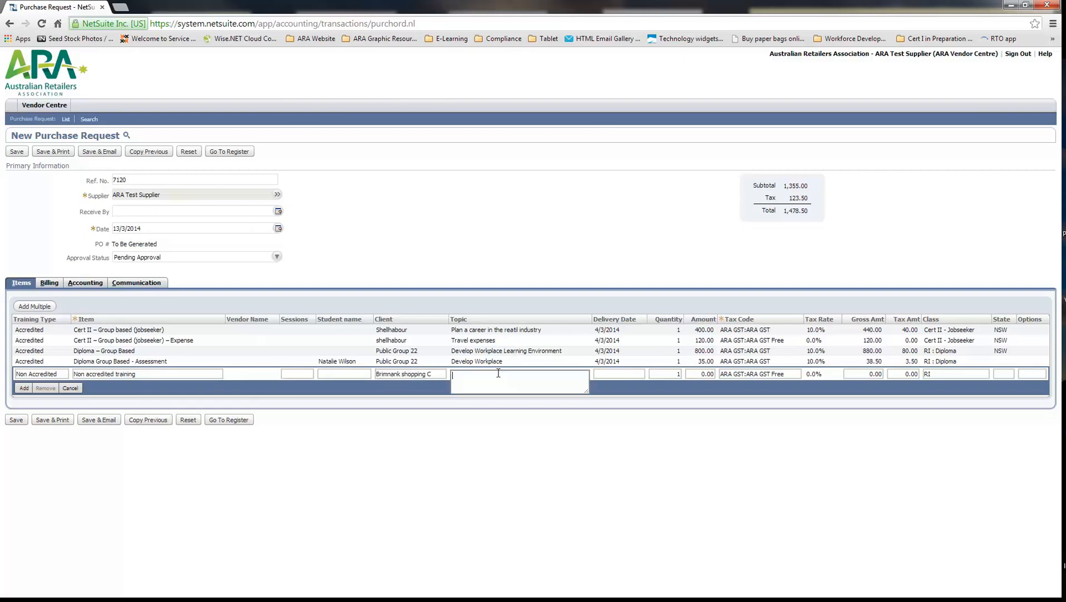
{"action": "type", "text": "VM Workshop"}
{"action": "left_click", "coordinate": [625, 374]}
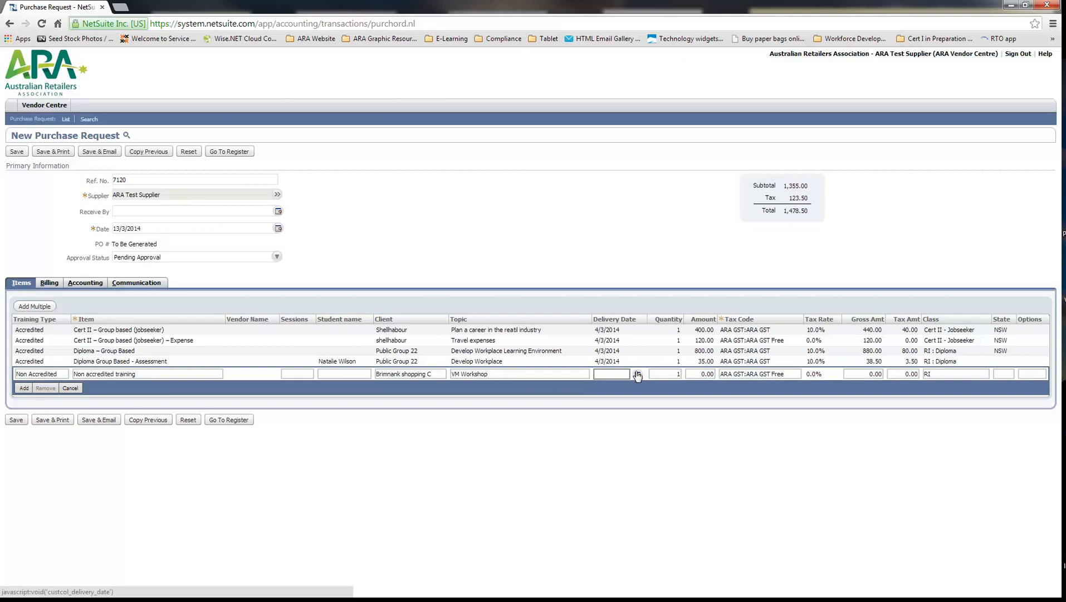
{"action": "left_click", "coordinate": [638, 375]}
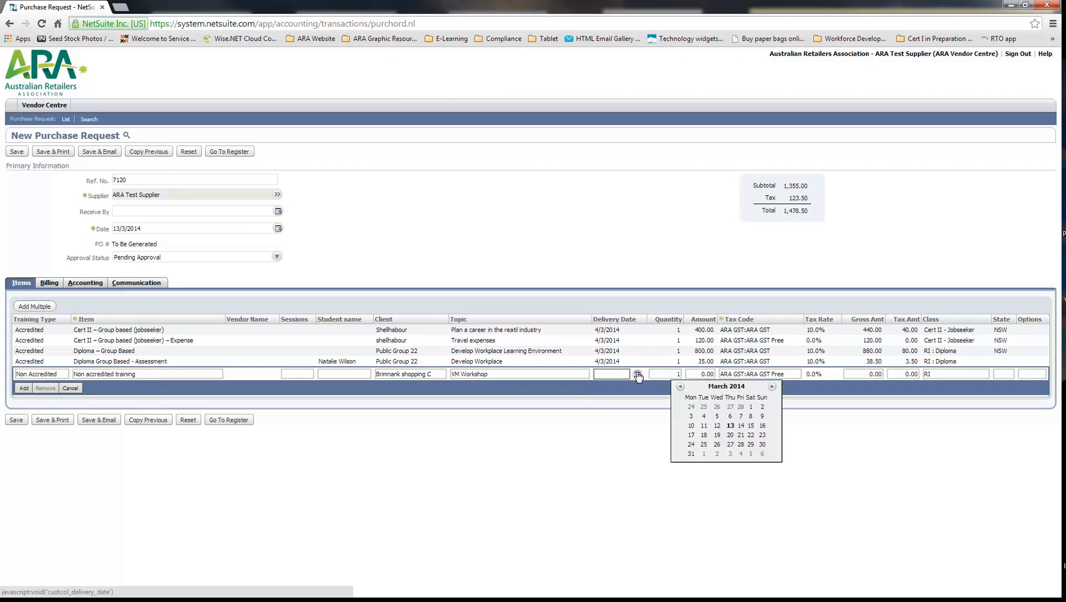
{"action": "left_click", "coordinate": [702, 425]}
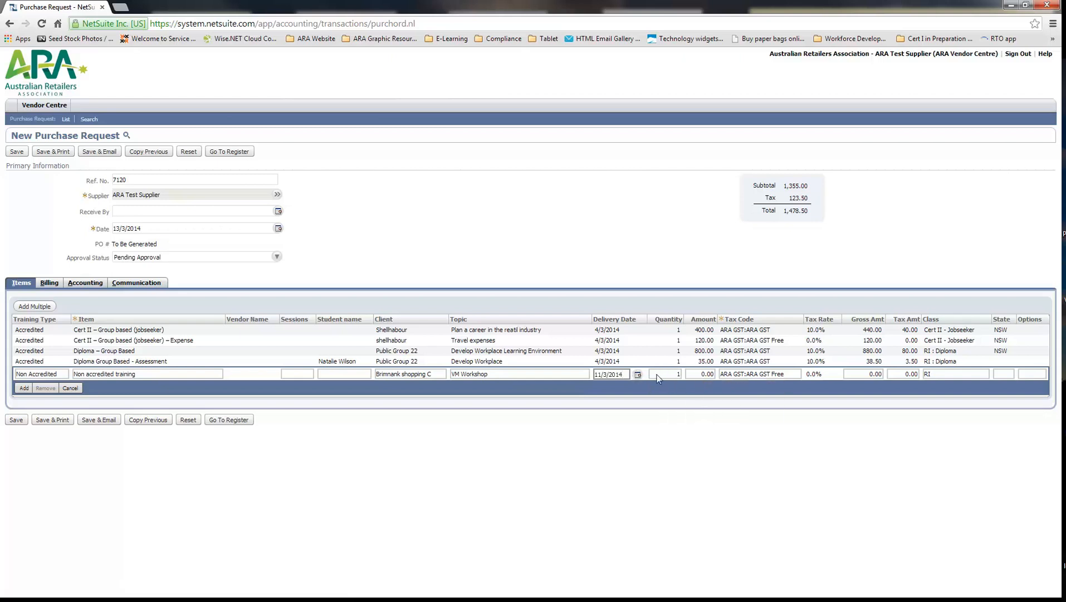
Set the non-accredited line's amount to 800 and its tax code to ARA GST:ARA GST
{"action": "left_click", "coordinate": [702, 375]}
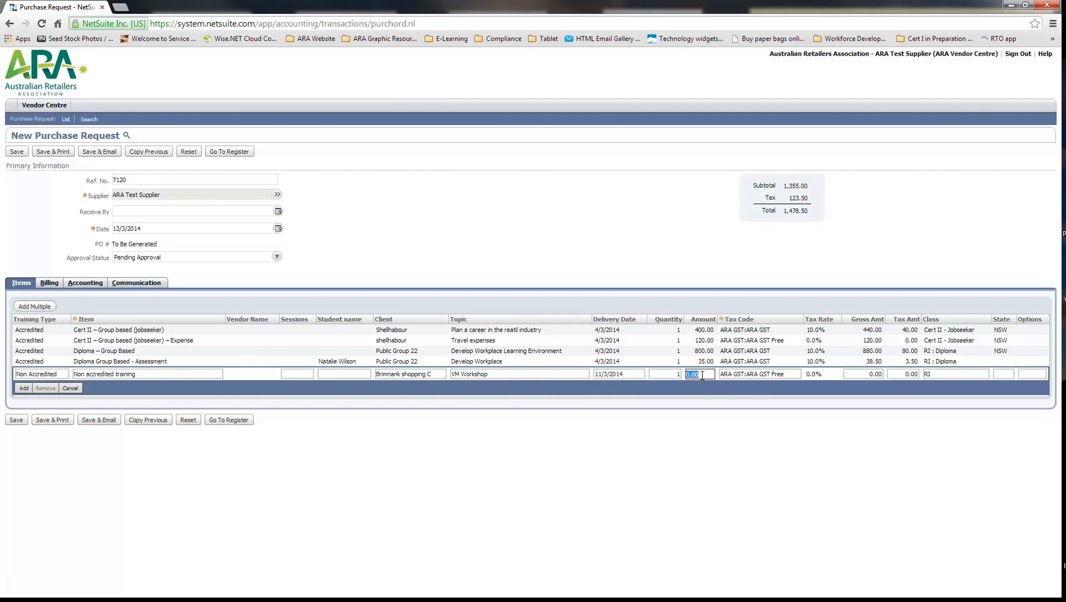
{"action": "type", "text": "800"}
{"action": "left_click", "coordinate": [782, 376]}
{"action": "left_click", "coordinate": [801, 375]}
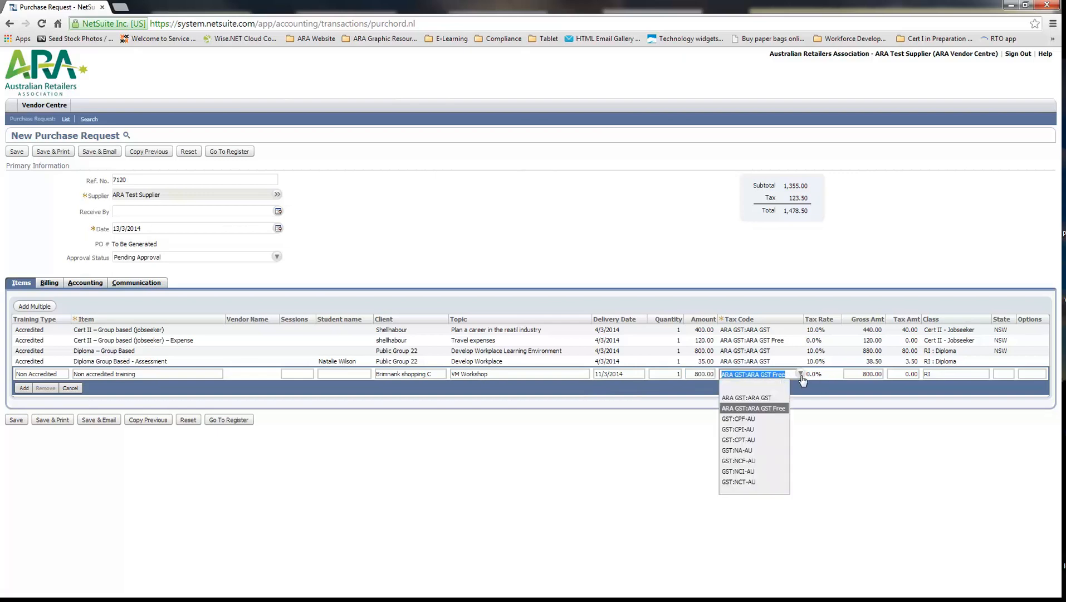
{"action": "left_click", "coordinate": [773, 398]}
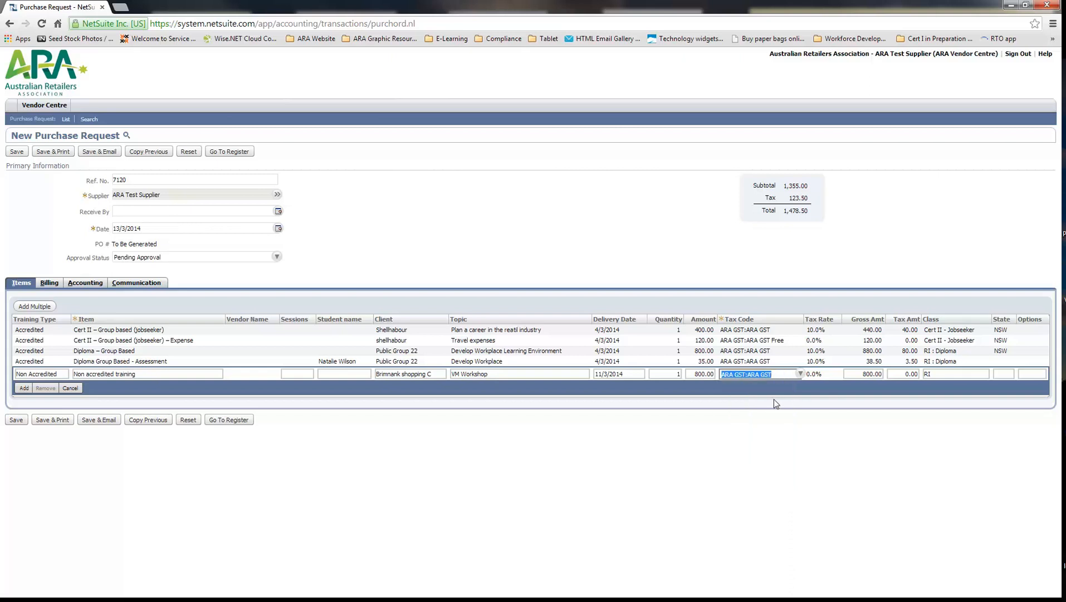
Set the non-accredited line's class to RI : Consulting
{"action": "left_click", "coordinate": [936, 376]}
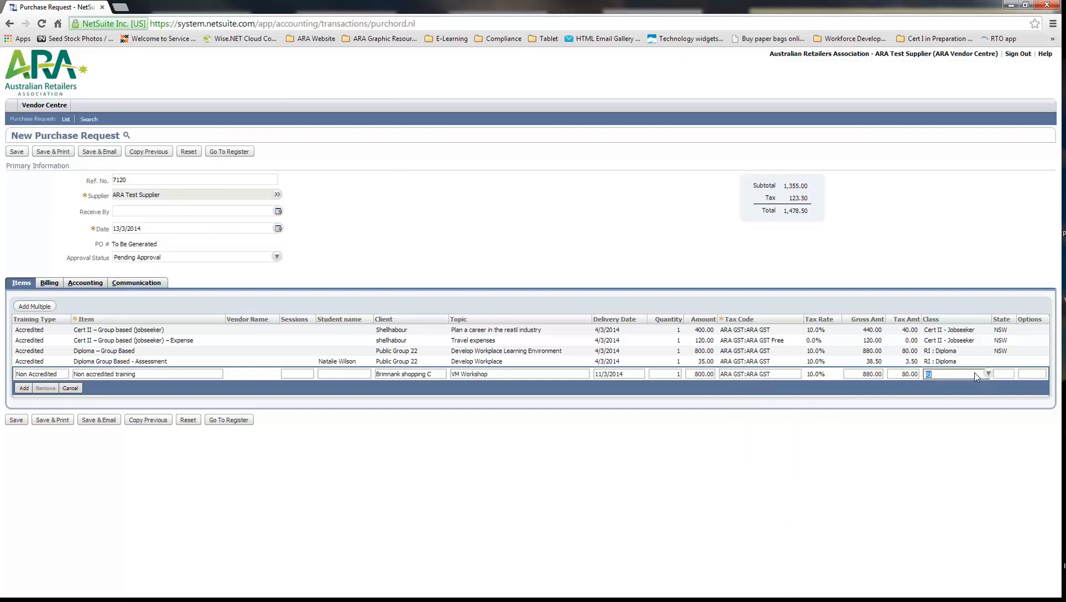
{"action": "left_click", "coordinate": [989, 373]}
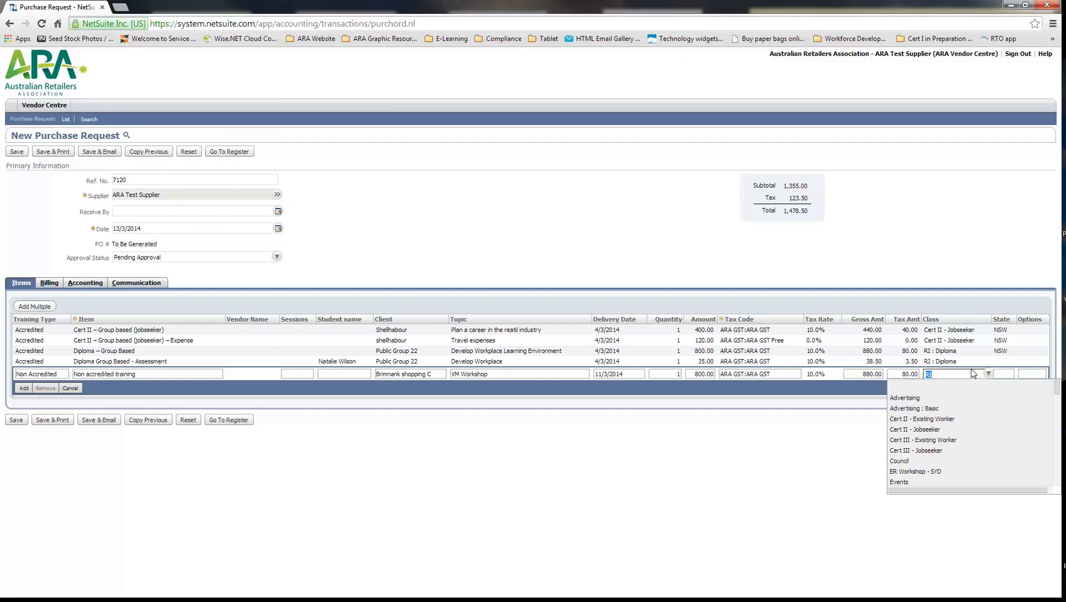
{"action": "key", "text": "Down"}
{"action": "key", "text": "Down"}
{"action": "key", "text": "Down"}
{"action": "key", "text": "Down"}
{"action": "key", "text": "Down"}
{"action": "key", "text": "Down"}
{"action": "key", "text": "Down"}
{"action": "key", "text": "Down"}
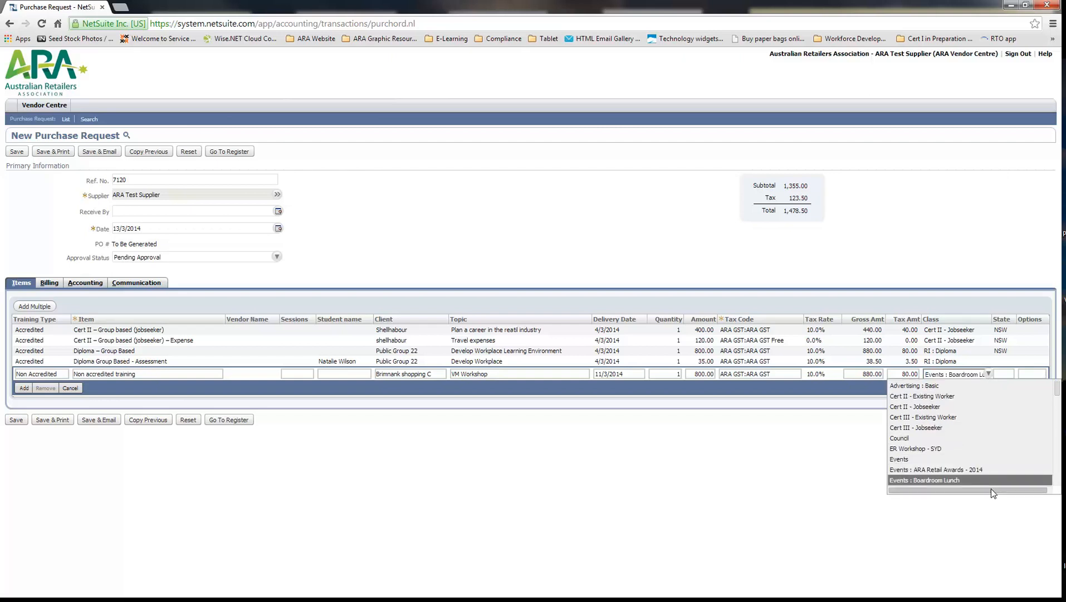
{"action": "key", "text": "Down"}
{"action": "key", "text": "Down"}
{"action": "key", "text": "Down"}
{"action": "key", "text": "Down"}
{"action": "key", "text": "Down"}
{"action": "key", "text": "Down"}
{"action": "key", "text": "Down"}
{"action": "key", "text": "Down"}
{"action": "key", "text": "Down"}
{"action": "key", "text": "Down"}
{"action": "key", "text": "Down"}
{"action": "key", "text": "Down"}
{"action": "key", "text": "Down"}
{"action": "key", "text": "Down"}
{"action": "key", "text": "Down"}
{"action": "key", "text": "Down"}
{"action": "key", "text": "Down"}
{"action": "key", "text": "Down"}
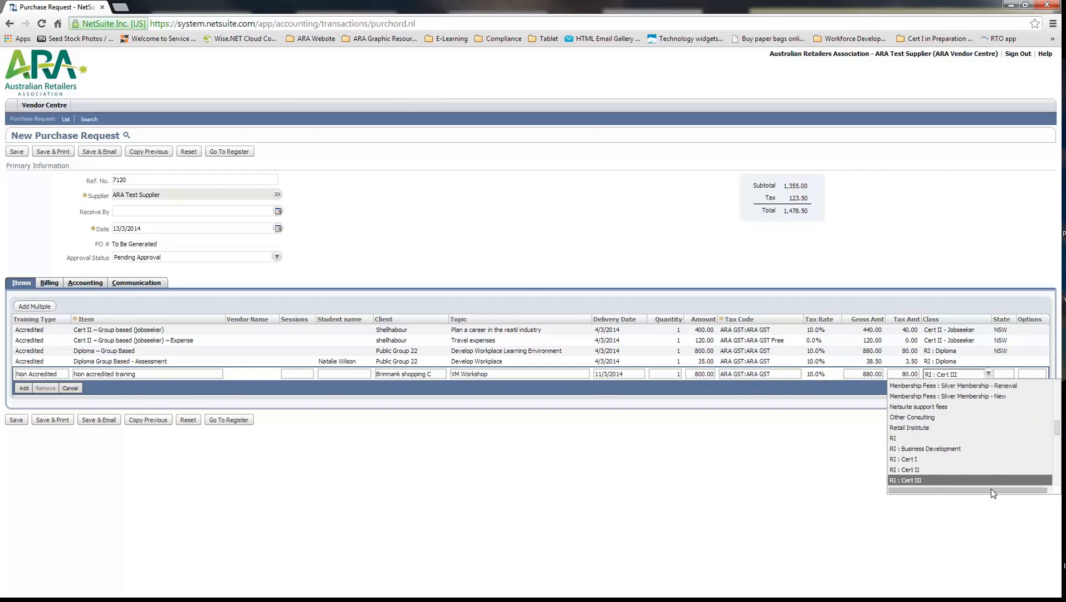
{"action": "key", "text": "Down"}
{"action": "key", "text": "Down"}
{"action": "key", "text": "Down"}
{"action": "key", "text": "Down"}
{"action": "key", "text": "Down"}
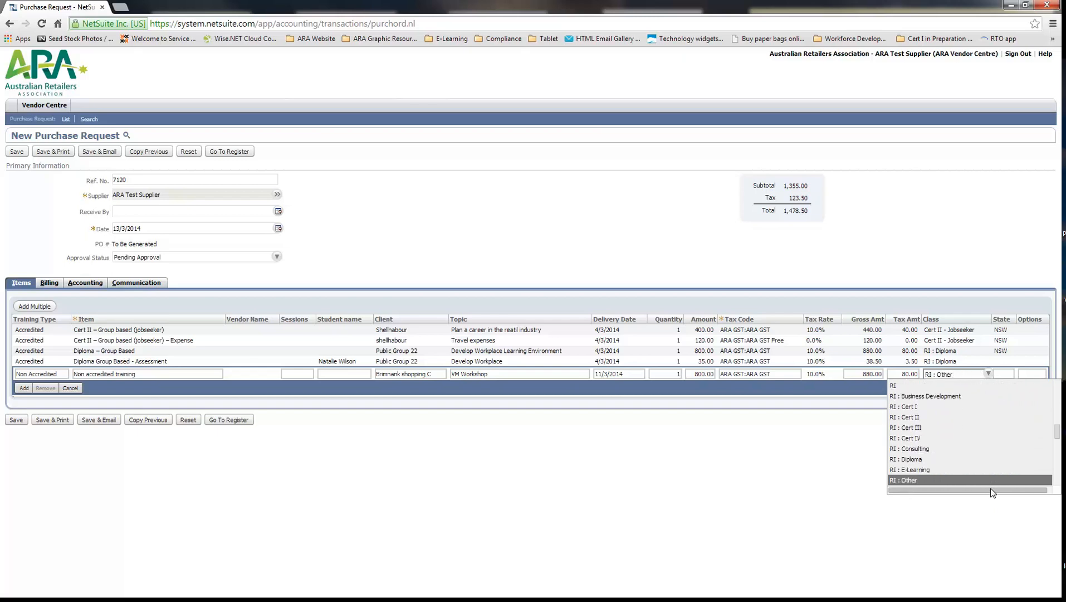
{"action": "left_click", "coordinate": [919, 449]}
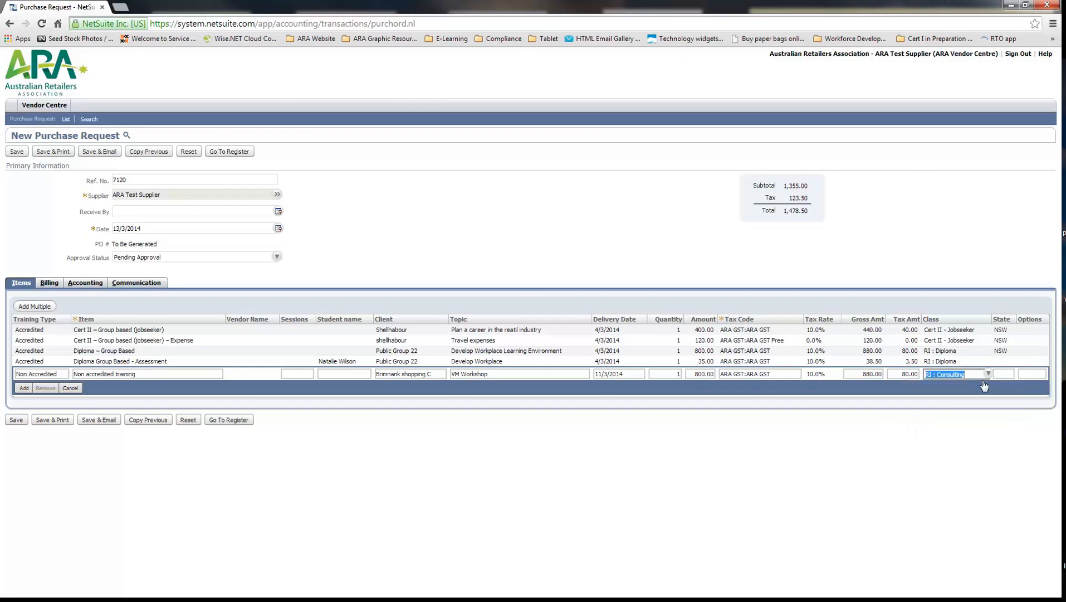
Set the non-accredited line's state to NSW and add the line, accepting the line total
{"action": "left_click", "coordinate": [1006, 372]}
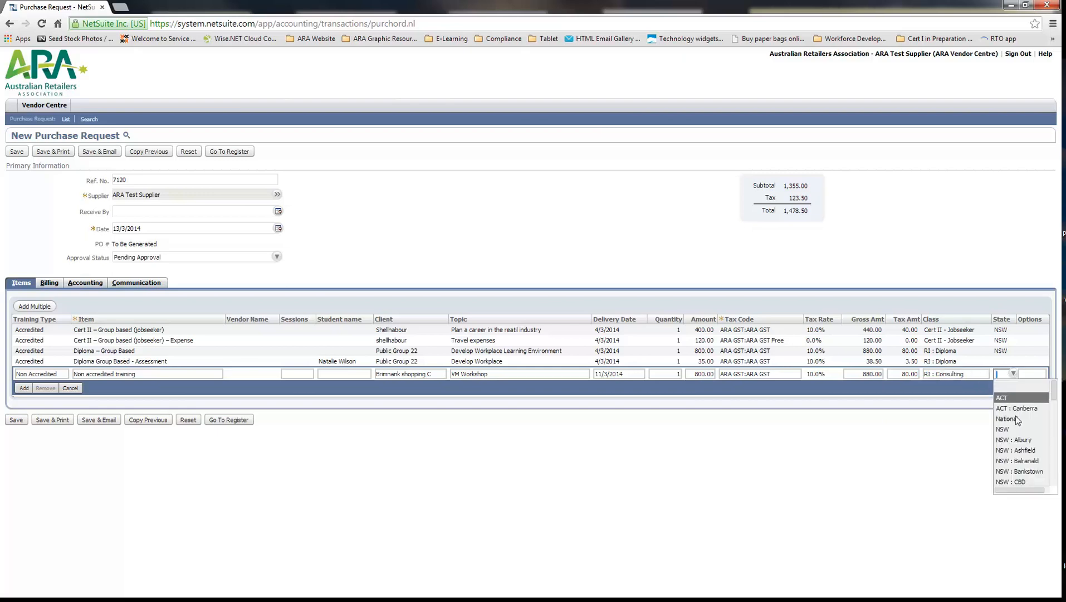
{"action": "left_click", "coordinate": [1014, 429]}
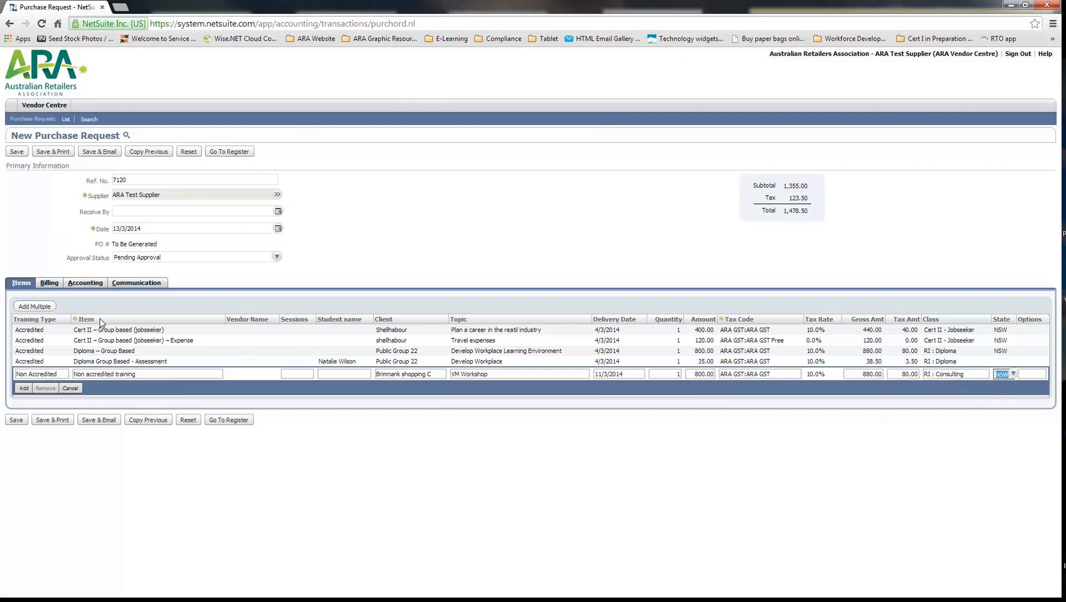
{"action": "left_click", "coordinate": [24, 387]}
{"action": "left_click", "coordinate": [566, 103]}
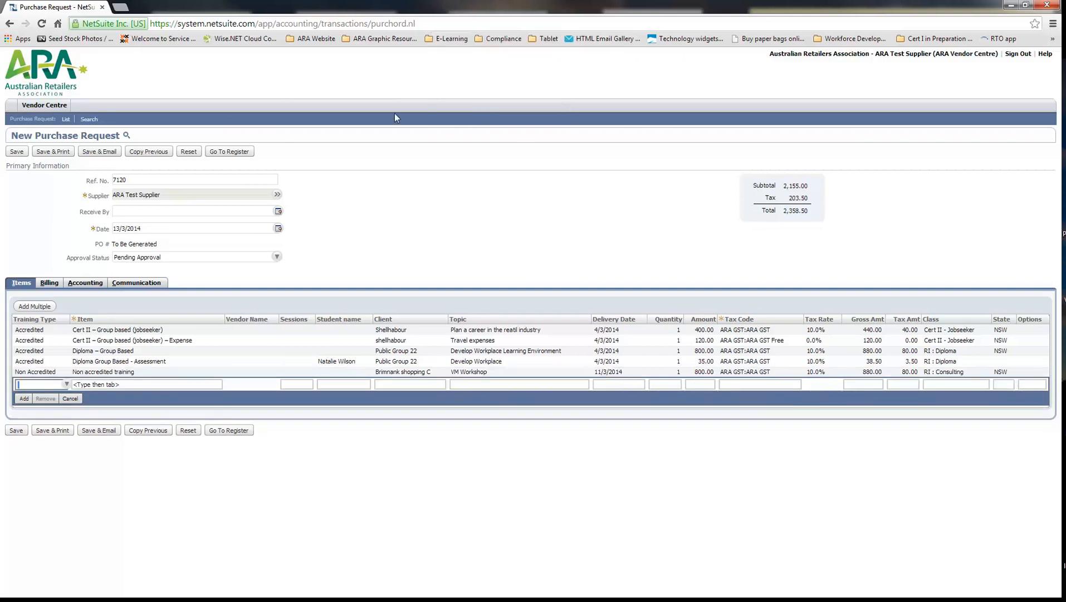
Start another line with training type Accredited and the item Cert IV - work based
{"action": "left_click", "coordinate": [67, 386]}
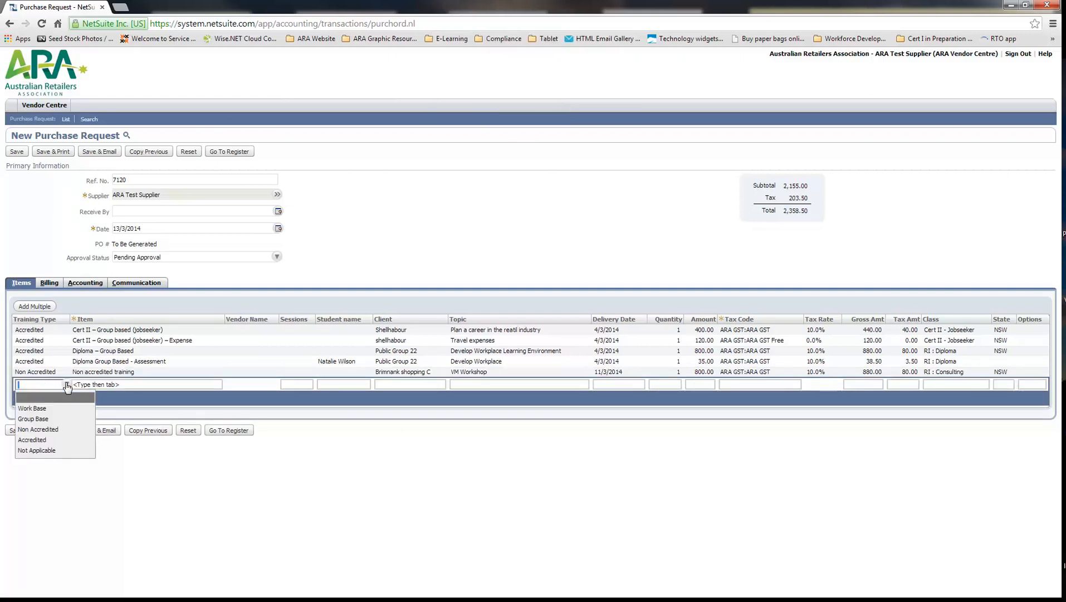
{"action": "left_click", "coordinate": [33, 435]}
{"action": "left_click", "coordinate": [166, 385]}
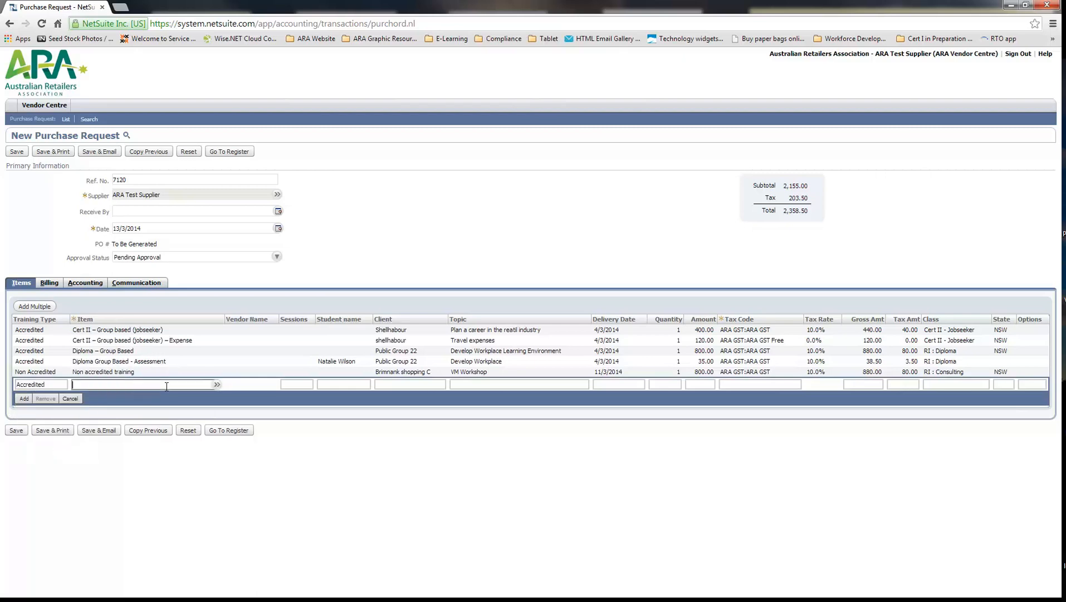
{"action": "type", "text": "cert iv"}
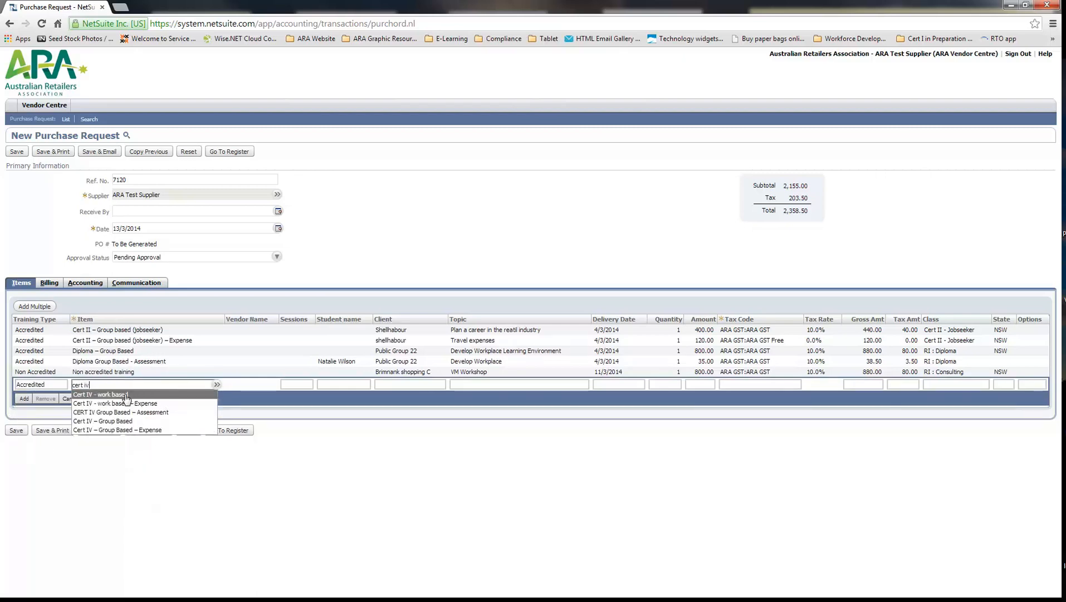
{"action": "left_click", "coordinate": [127, 396]}
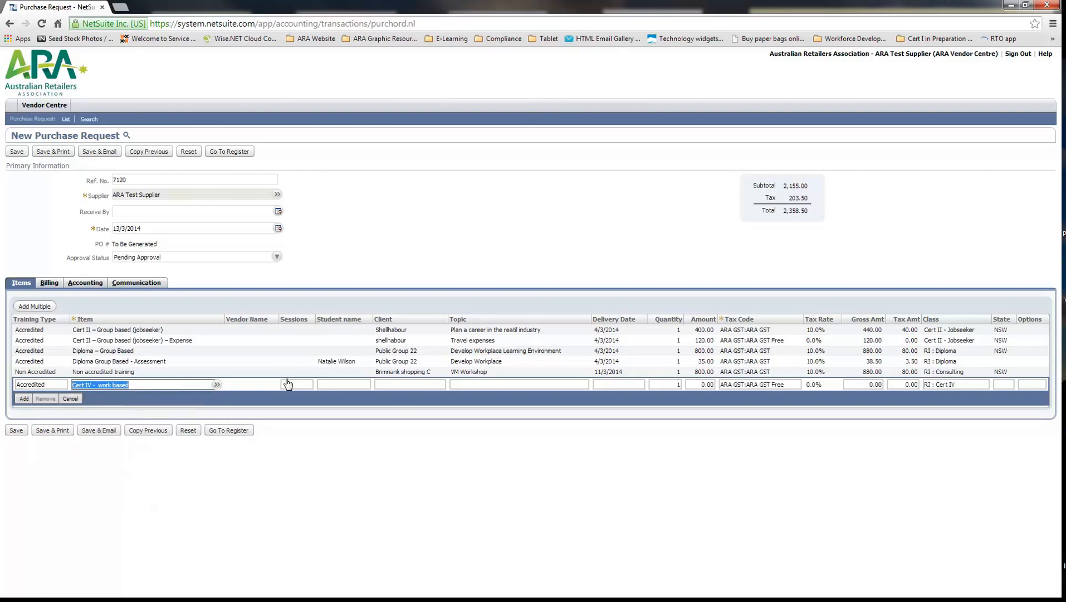
Choose Session 3 for the Cert IV line and enter the student's first name
{"action": "left_click", "coordinate": [303, 385]}
{"action": "left_click", "coordinate": [312, 384]}
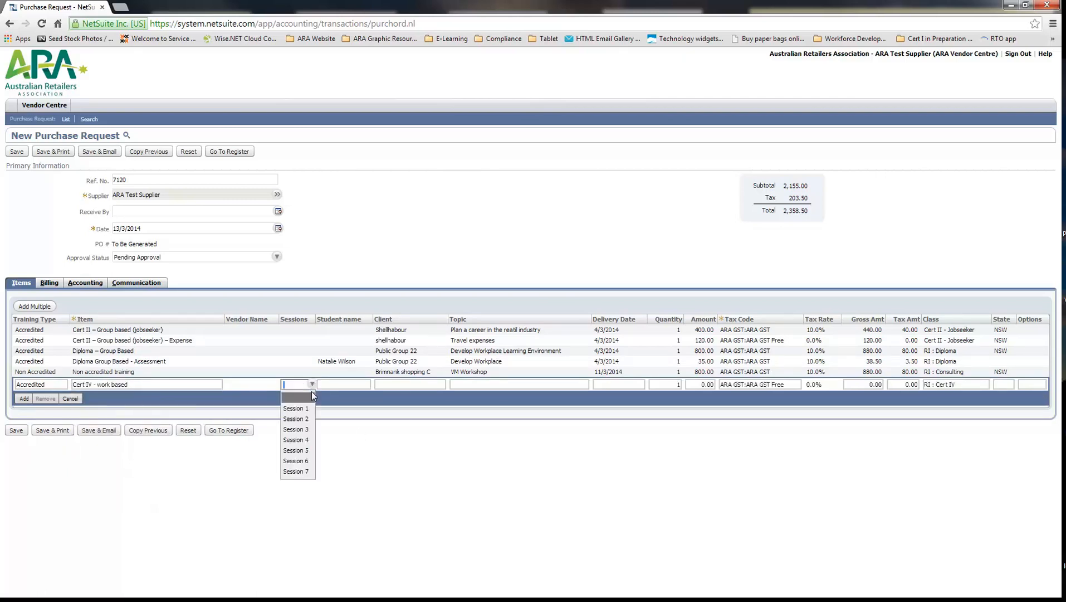
{"action": "left_click", "coordinate": [296, 429]}
{"action": "left_click", "coordinate": [338, 384]}
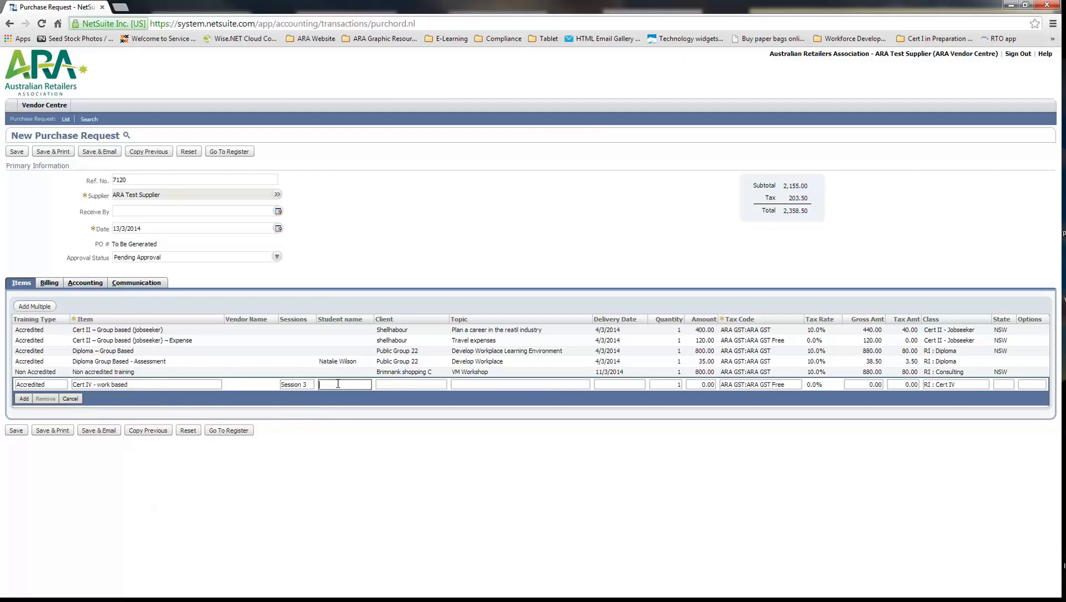
{"action": "type", "text": "Natalie"}
Enter Lincraft as the Cert IV line's client and set its delivery date to 25/3/2014, leaving the topic blank
{"action": "left_click", "coordinate": [390, 383]}
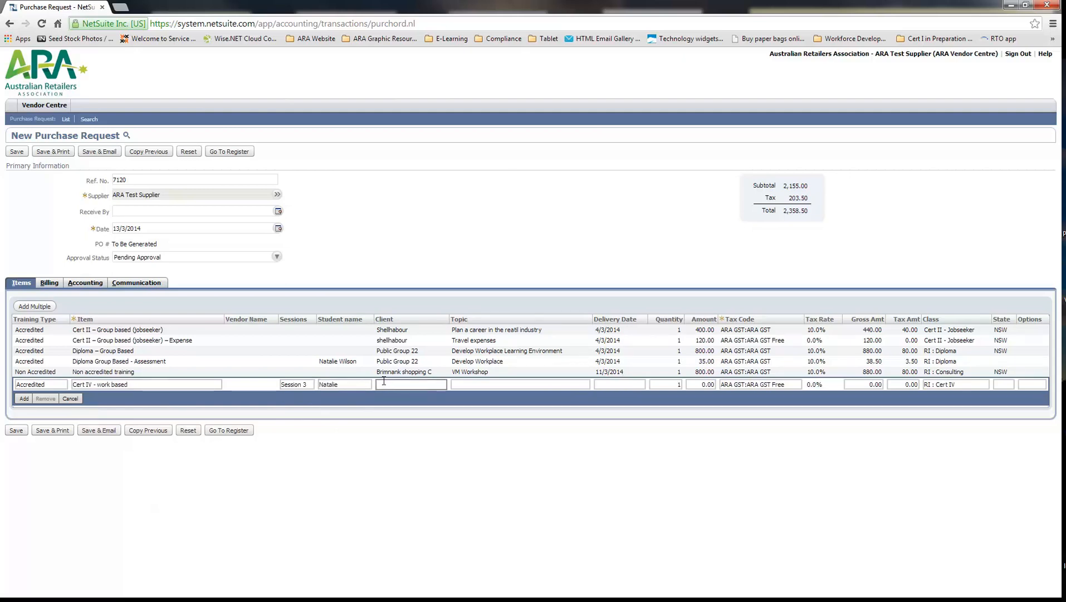
{"action": "type", "text": "Lincraft"}
{"action": "left_click", "coordinate": [483, 384]}
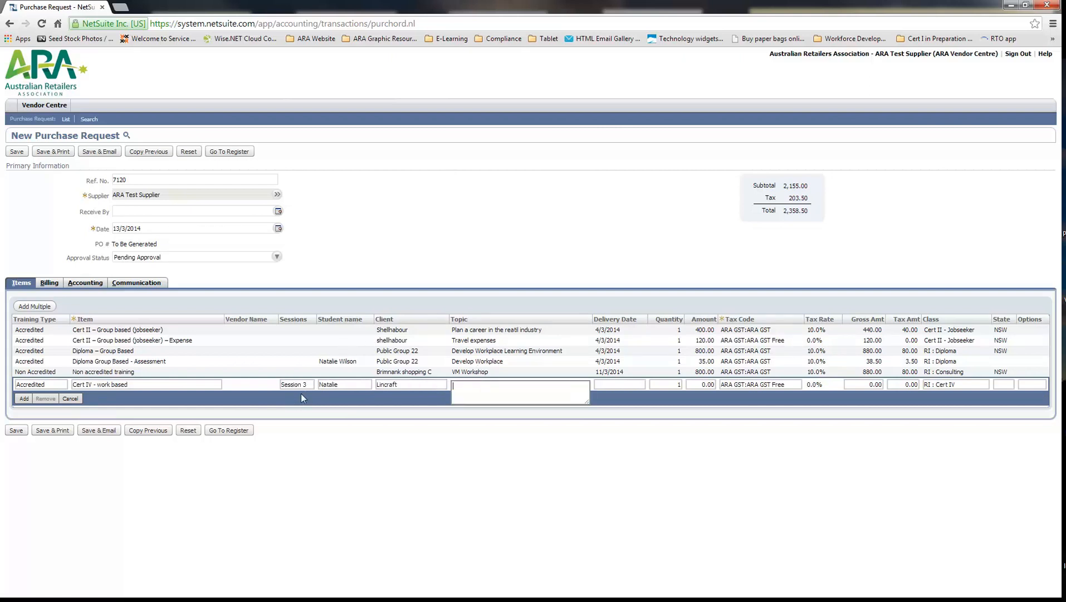
{"action": "left_click", "coordinate": [624, 384]}
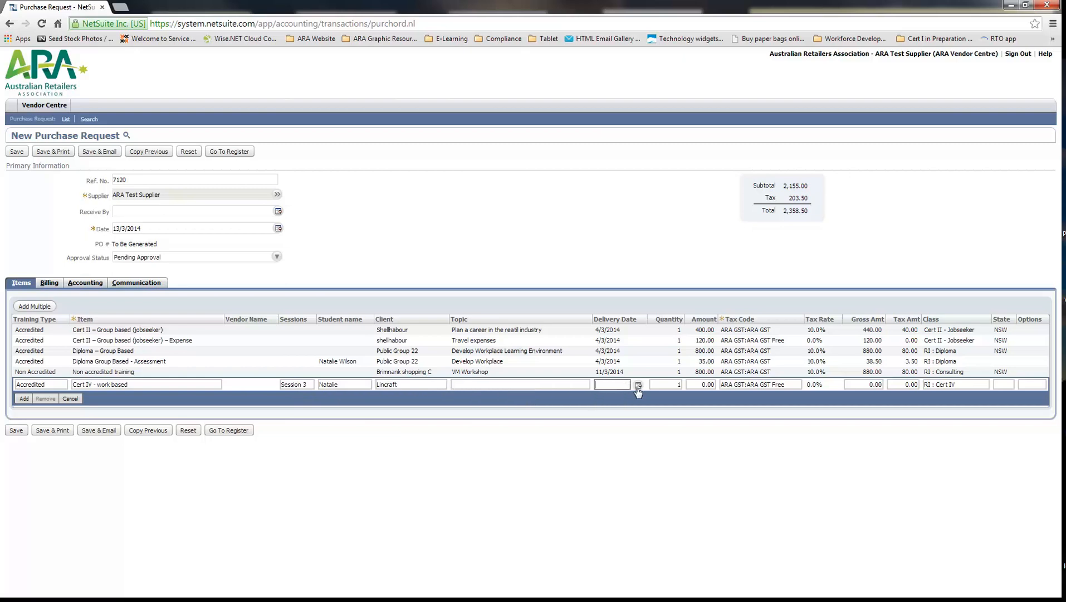
{"action": "left_click", "coordinate": [638, 387]}
{"action": "left_click", "coordinate": [705, 460]}
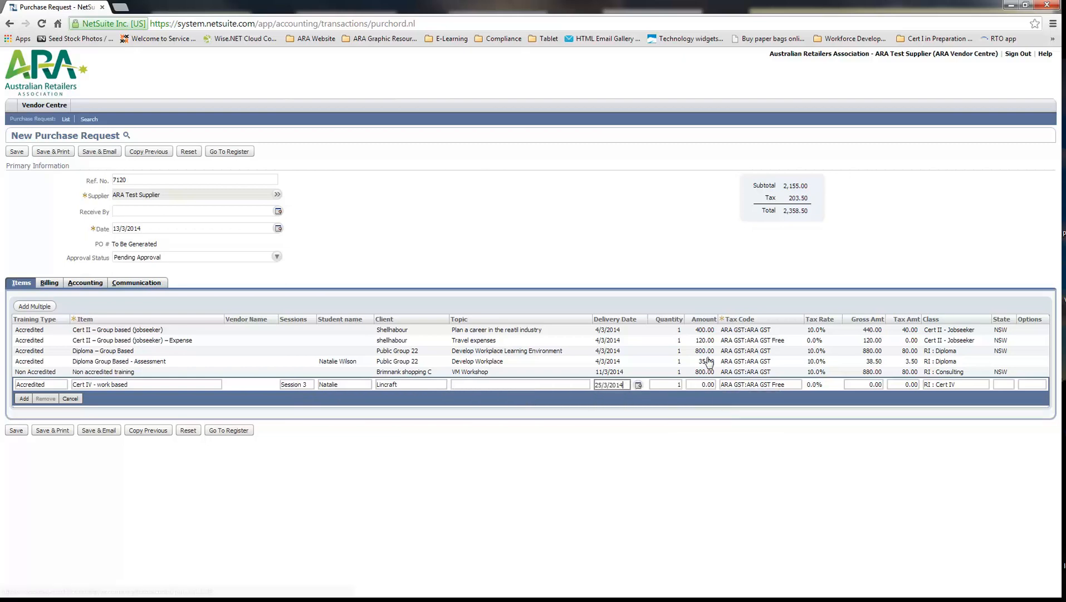
Set the Cert IV line's amount to 200 and its tax code to ARA GST:ARA GST
{"action": "left_click_drag", "start_coordinate": [704, 385], "coordinate": [675, 384]}
{"action": "type", "text": "20"}
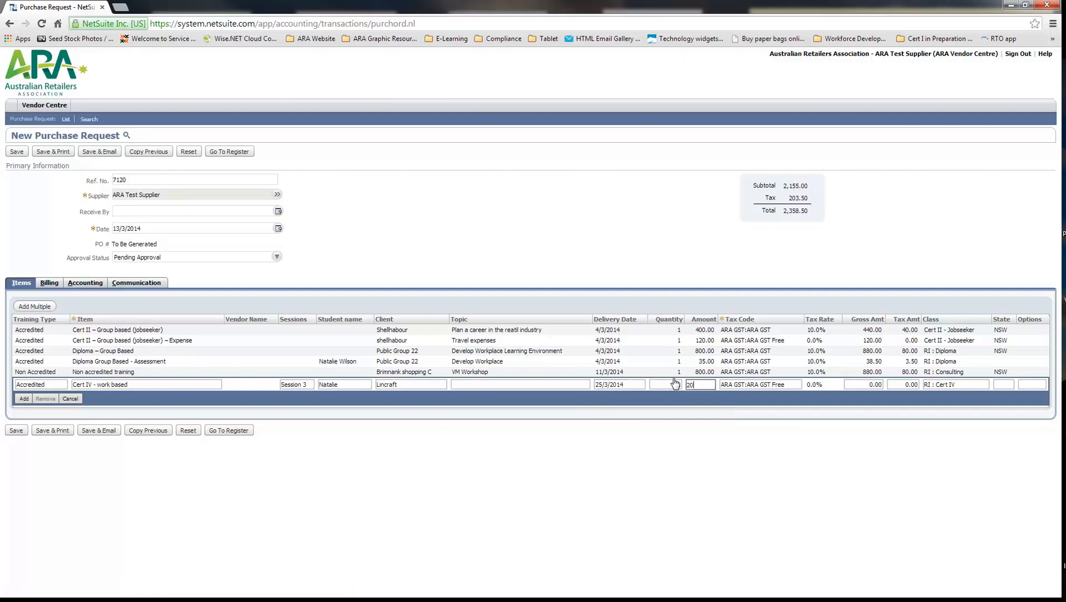
{"action": "left_click", "coordinate": [783, 386]}
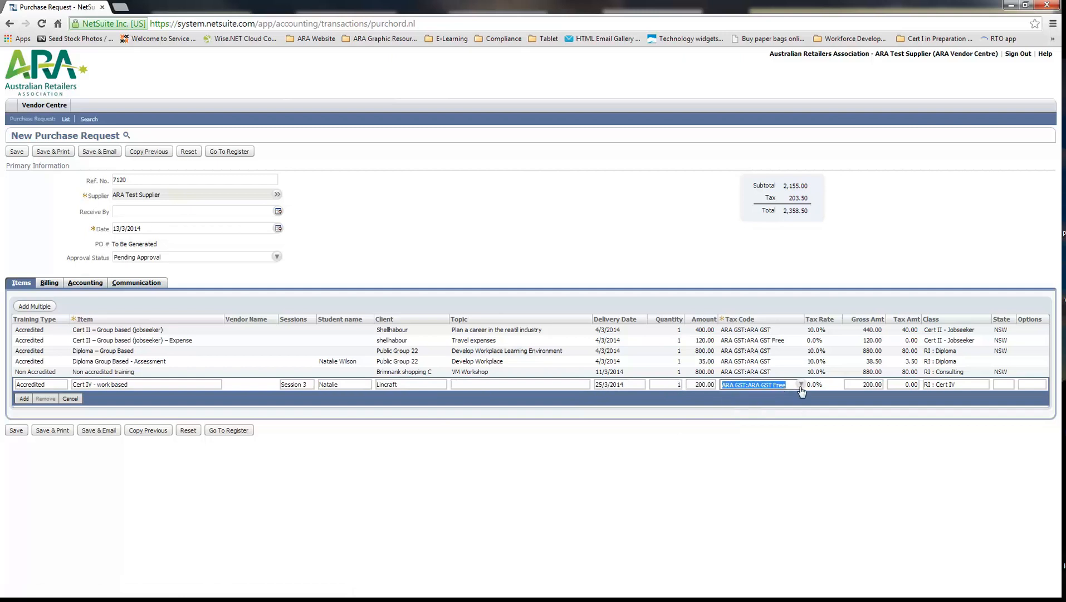
{"action": "left_click", "coordinate": [801, 385]}
{"action": "left_click", "coordinate": [773, 408]}
Set the Cert IV line's state to NSW and save the purchase request, accepting the line total
{"action": "left_click", "coordinate": [957, 383]}
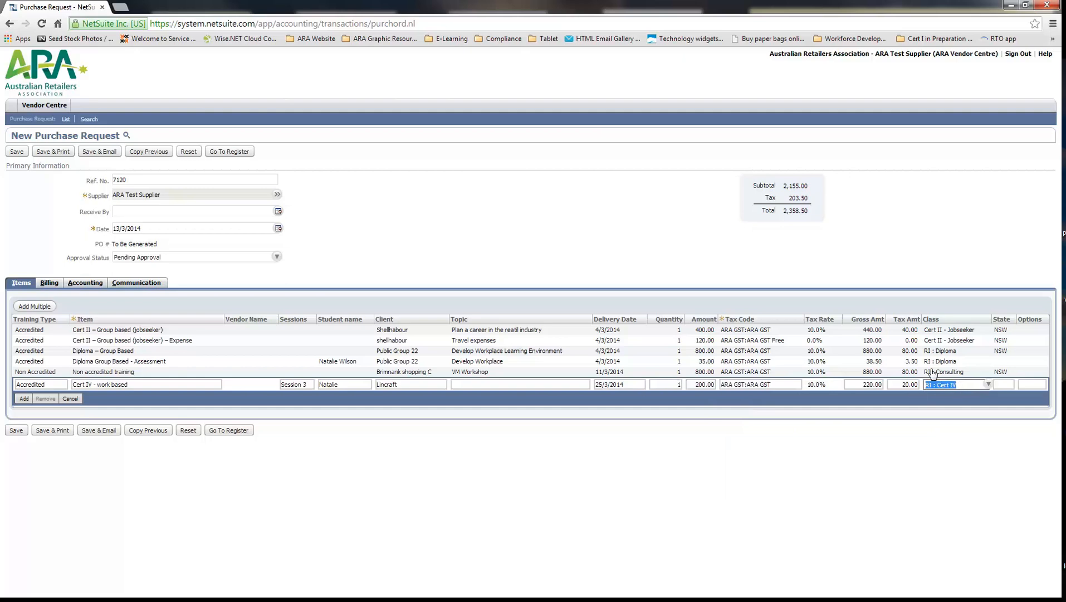
{"action": "left_click", "coordinate": [1011, 385]}
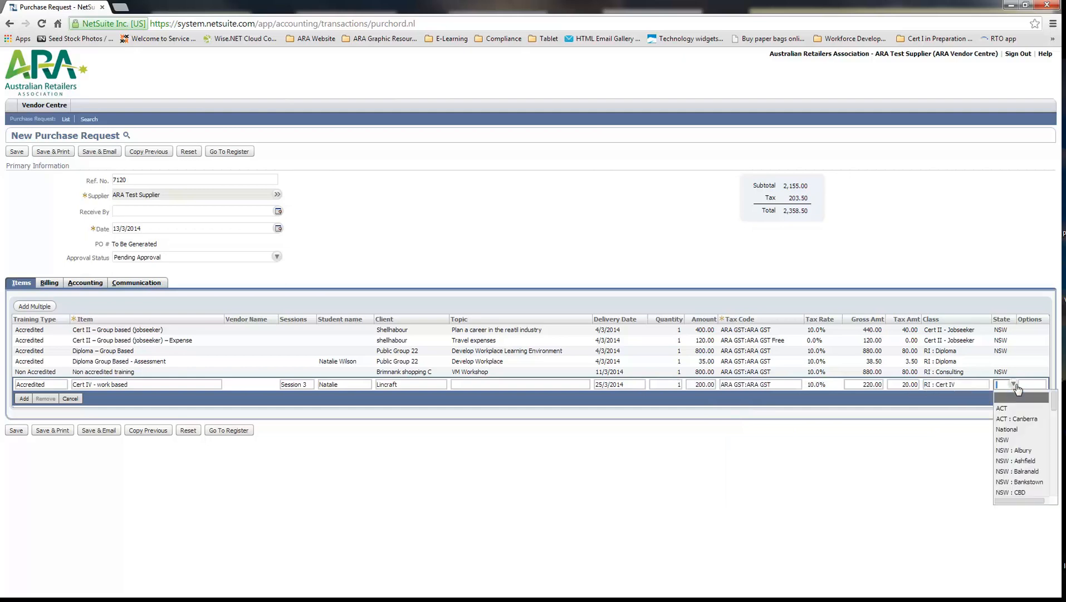
{"action": "left_click", "coordinate": [1013, 384]}
{"action": "left_click", "coordinate": [1007, 440]}
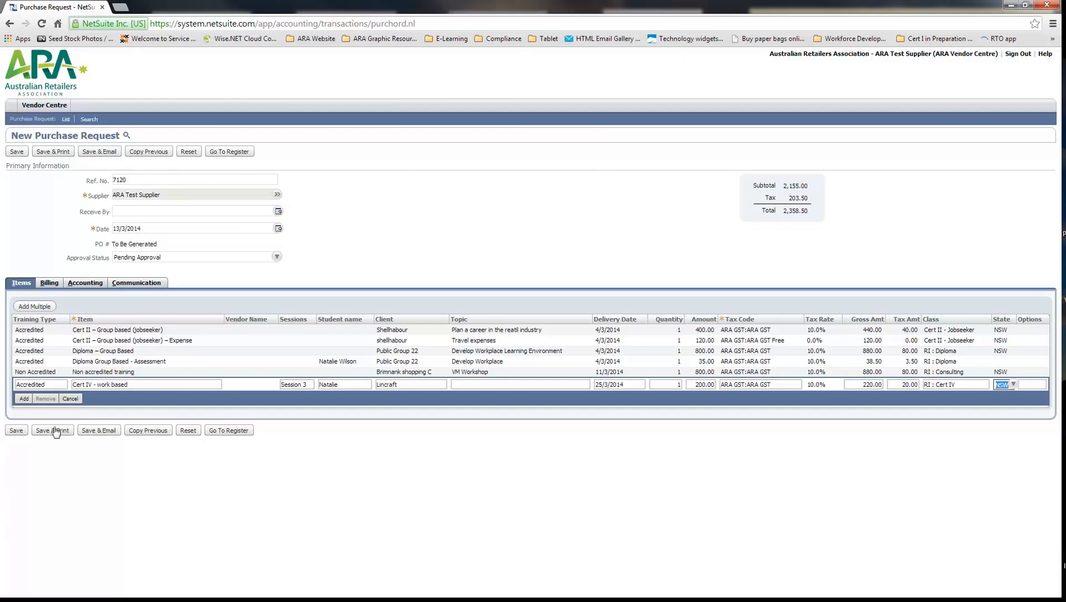
{"action": "left_click", "coordinate": [22, 432]}
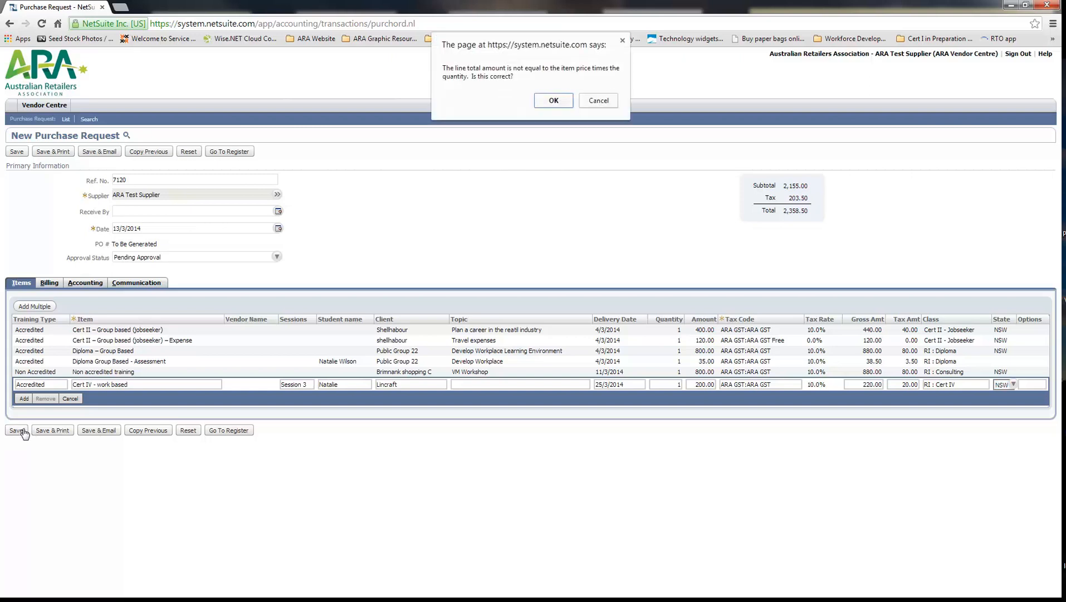
{"action": "left_click", "coordinate": [539, 101]}
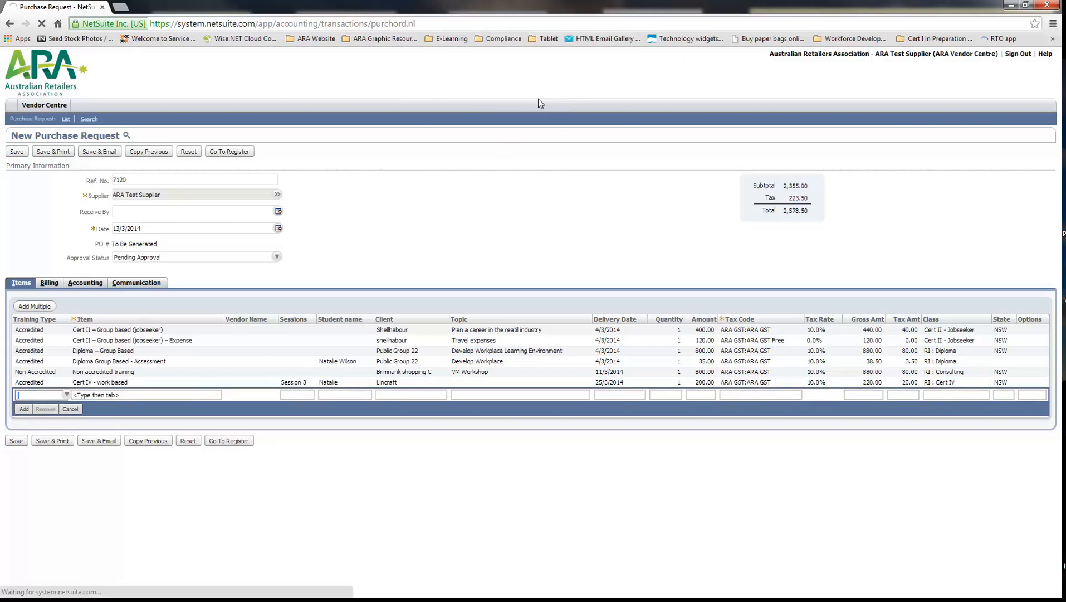